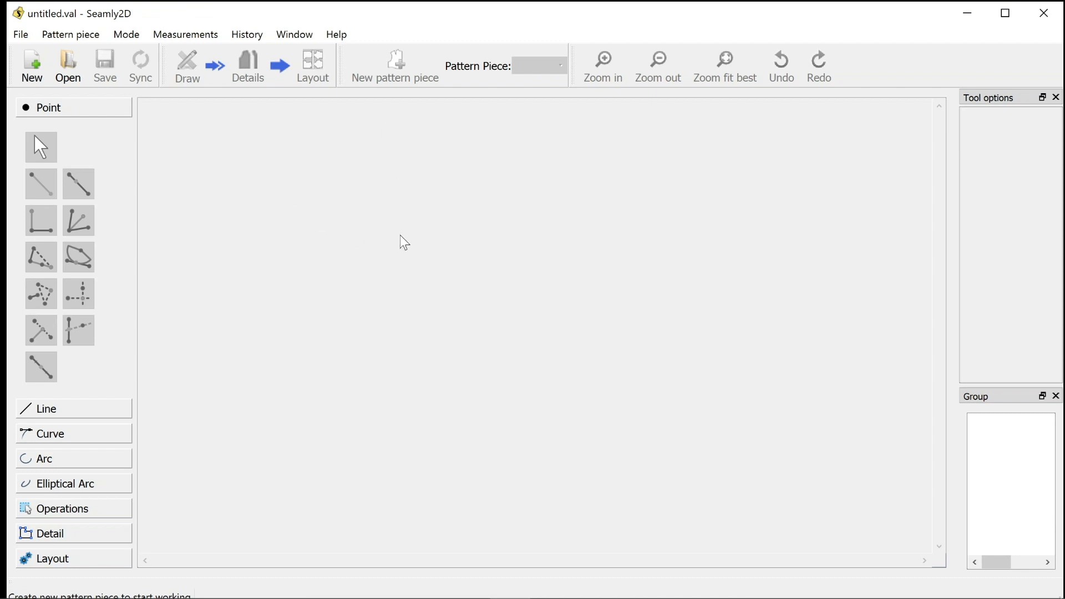
left_click(186, 34)
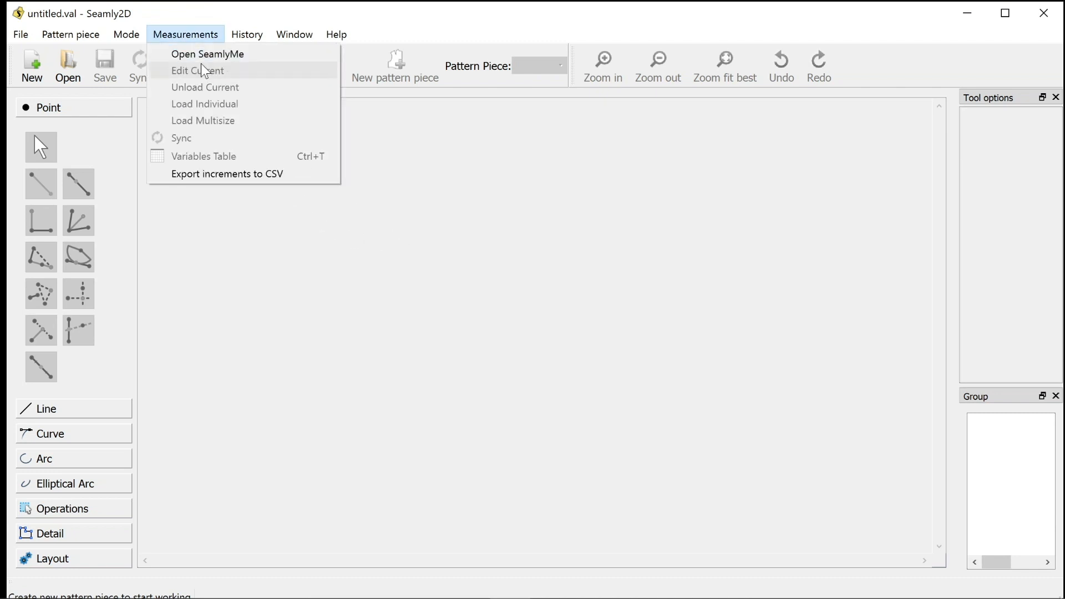
left_click(502, 150)
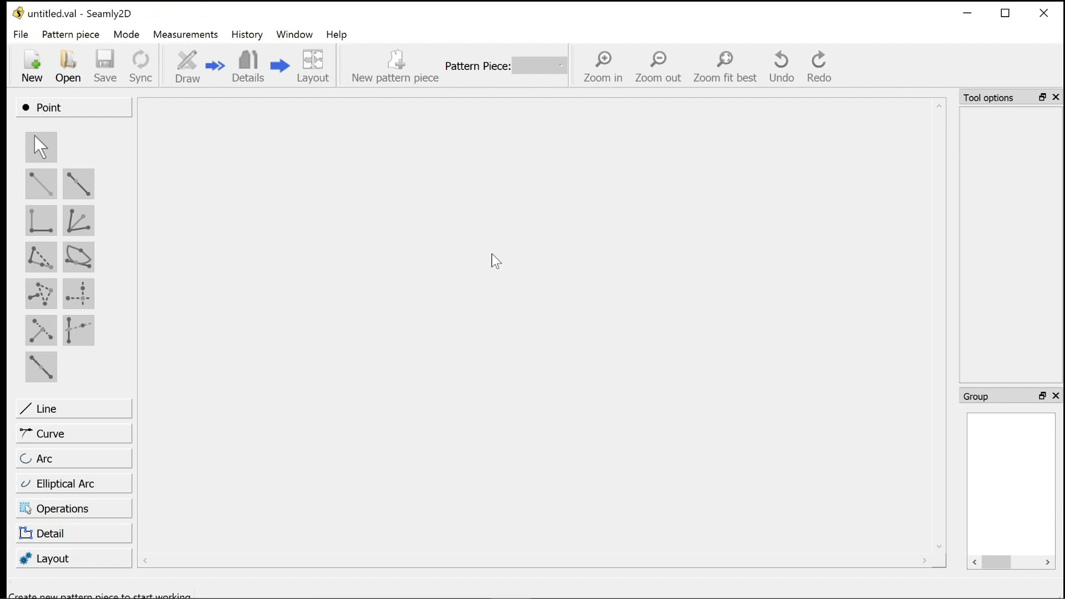
mouse_move(894, 8)
left_mouse_down()
mouse_move(887, 35)
mouse_move(883, 15)
left_mouse_up()
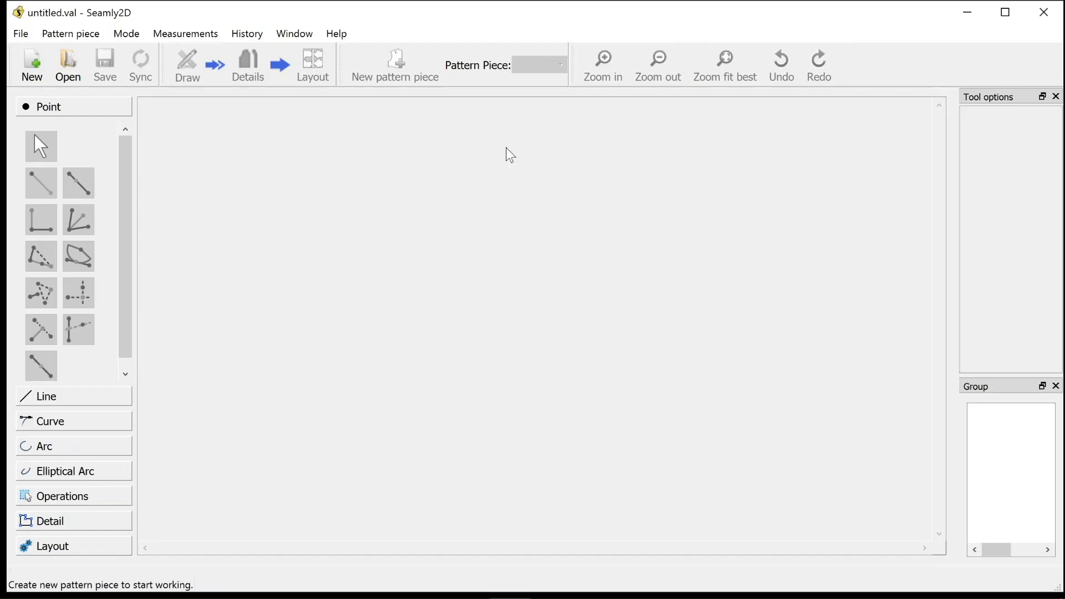
- Switch to SeamlyMe from the measurements commands and widen its window so the calculated value and formula columns show fully
left_click(186, 33)
left_click(207, 53)
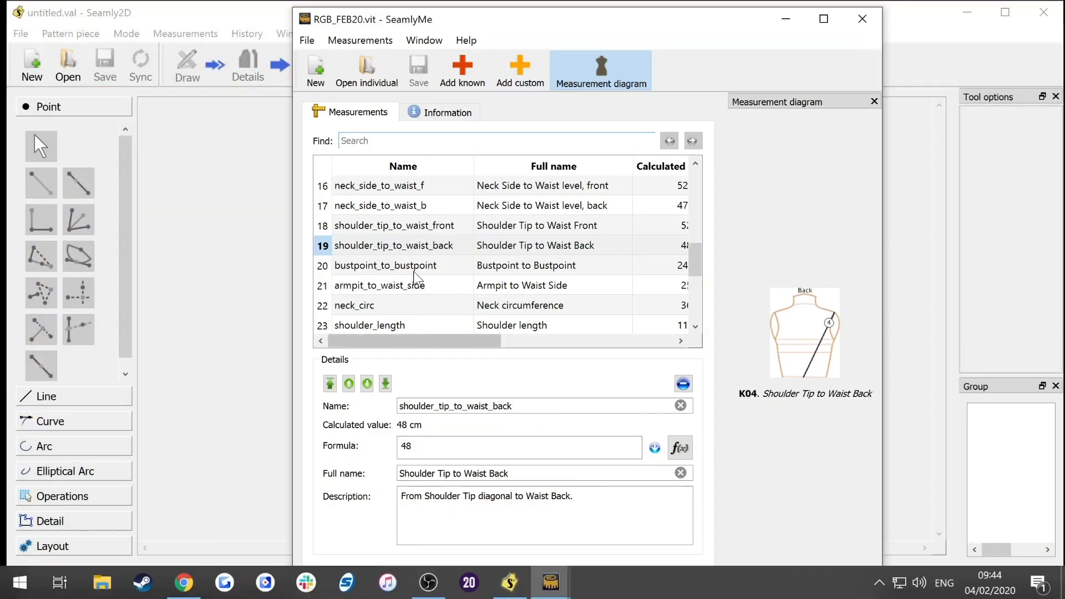
scroll(448, 246, "up", 5)
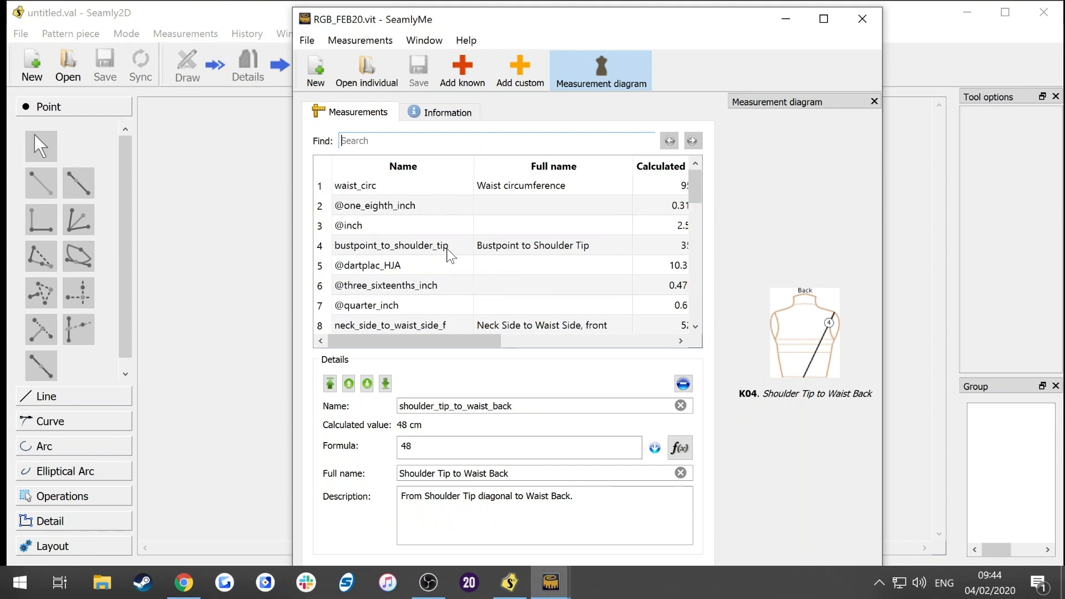
left_click(696, 216)
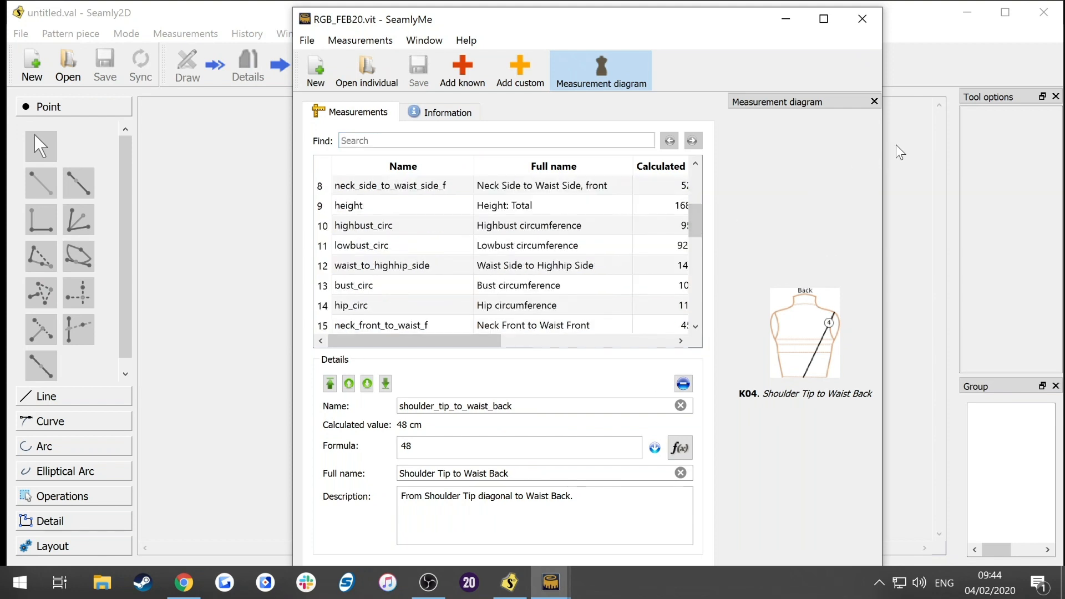
left_click_drag(882, 145, 937, 145)
left_click_drag(482, 24, 395, 22)
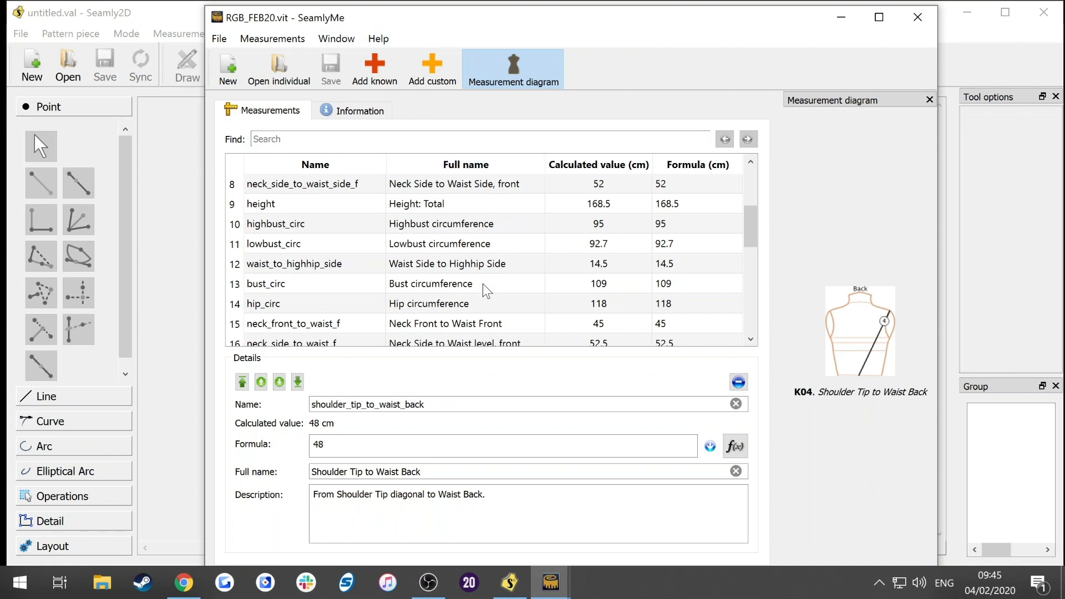
- Review the measurements in RGB_FEB20.vit, including the shoulder tip to shoulder tip and across chest entries, and close that file's window
scroll(415, 282, "down", 5)
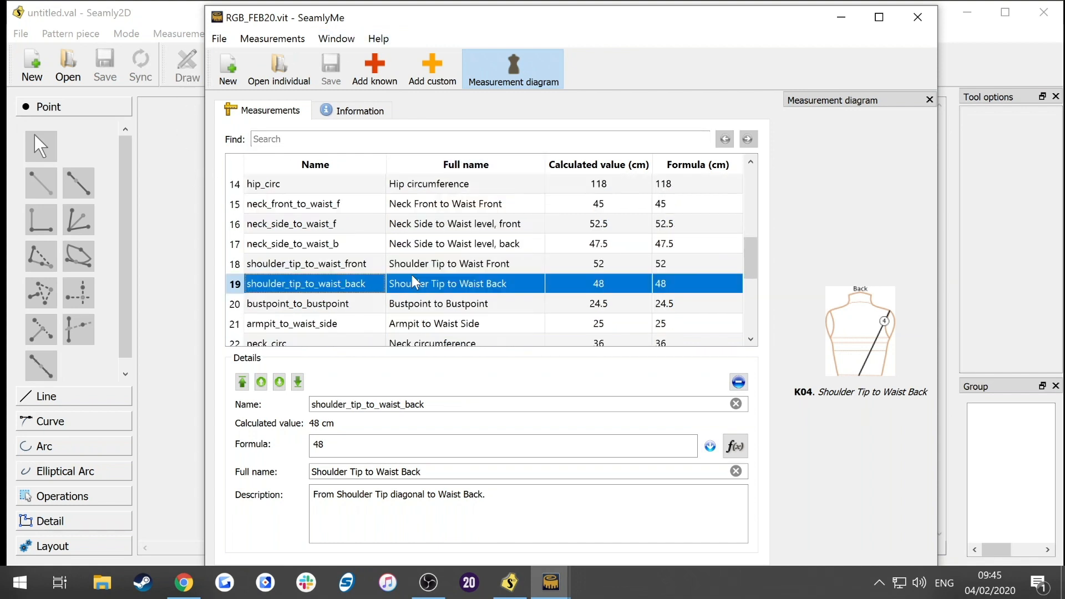
scroll(408, 272, "up", 5)
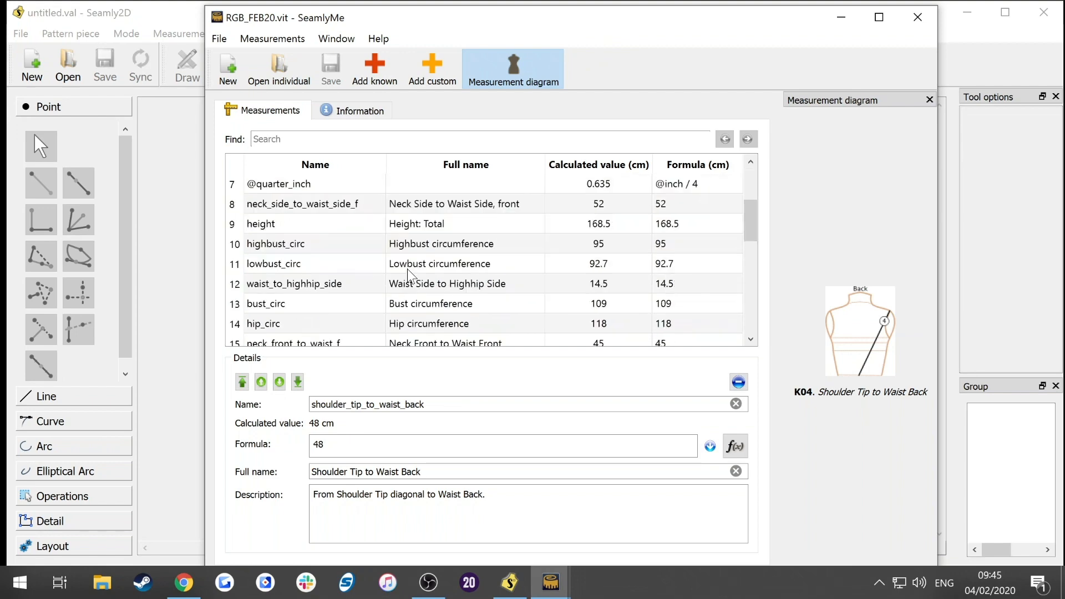
scroll(407, 268, "down", 5)
left_click(355, 216)
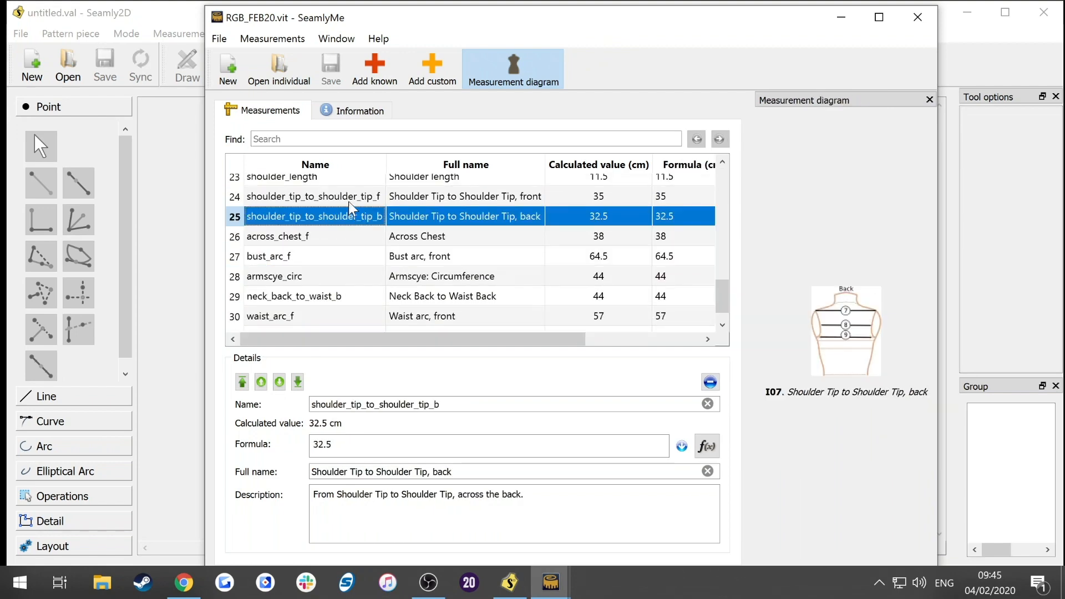
left_click(428, 196)
left_click(458, 254)
left_click(441, 240)
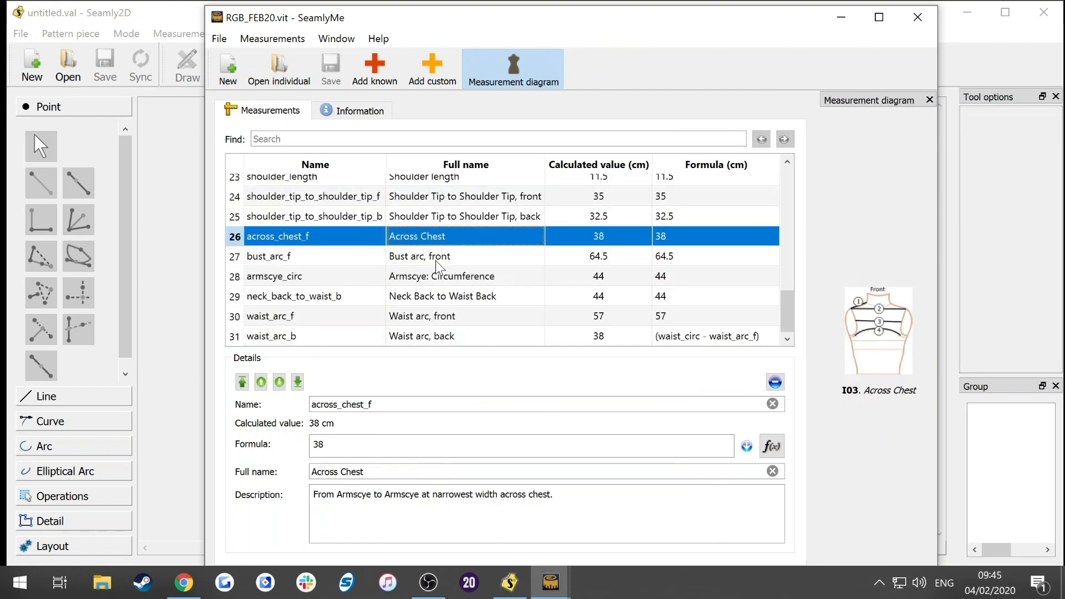
scroll(461, 241, "up", 8)
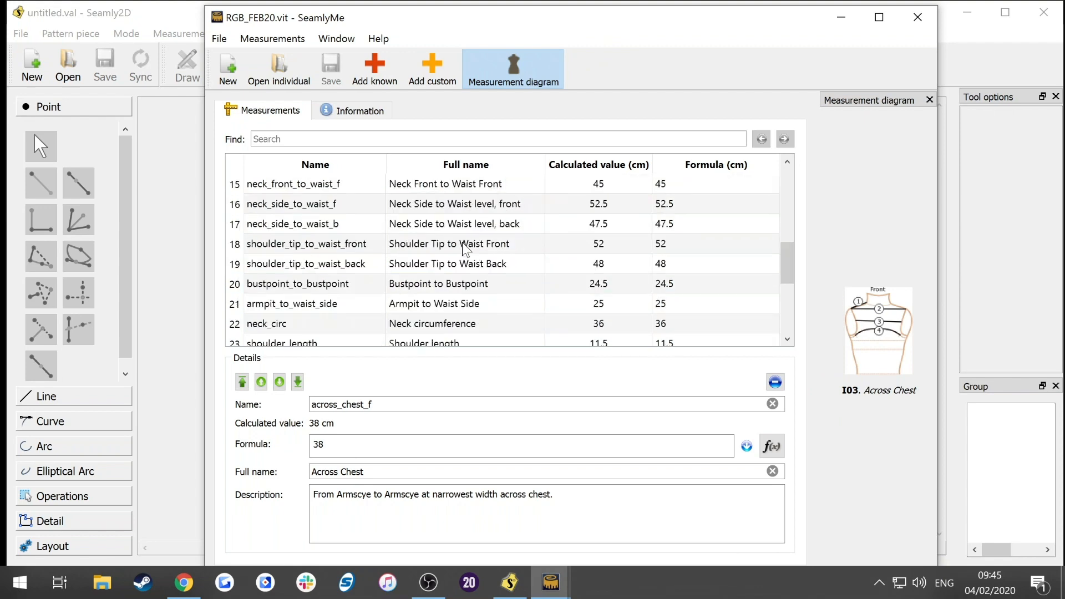
left_click(917, 17)
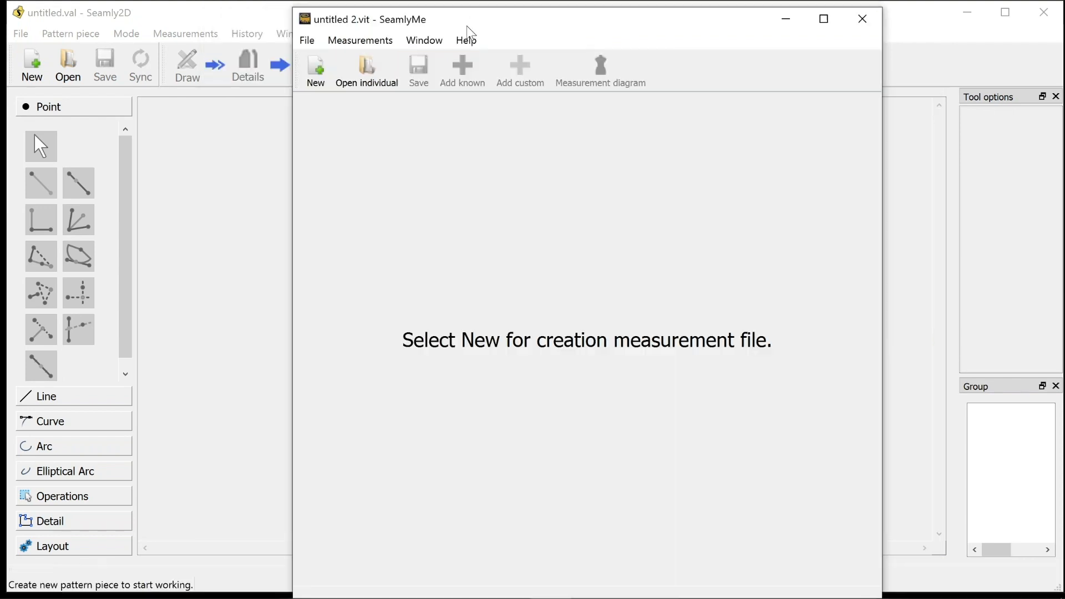
- Create a new measurement file of type Individual with Centimeters as the unit
left_click_drag(468, 19, 427, 19)
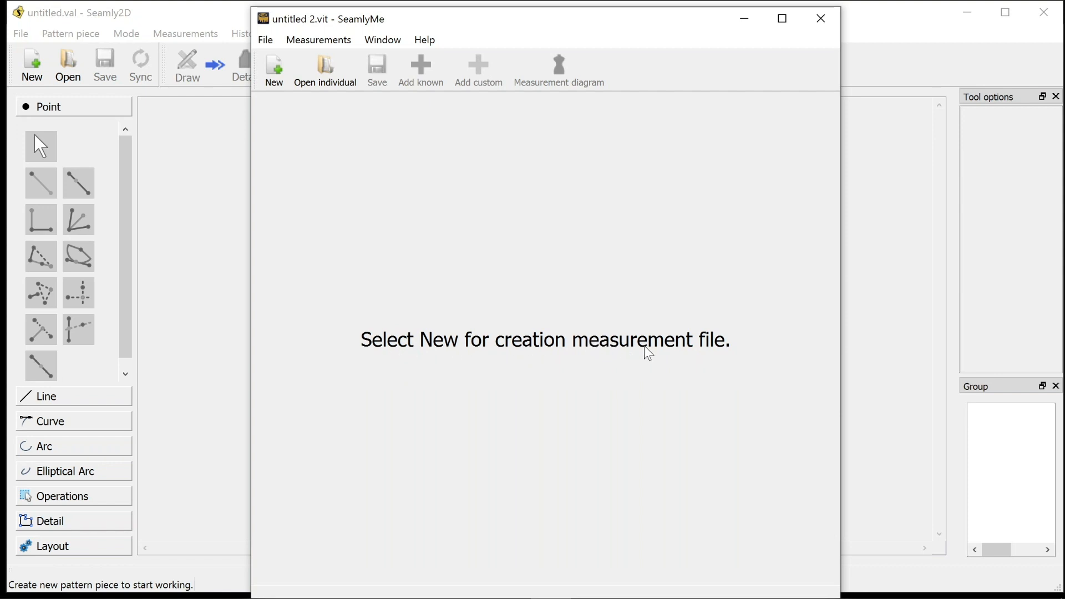
left_click(272, 70)
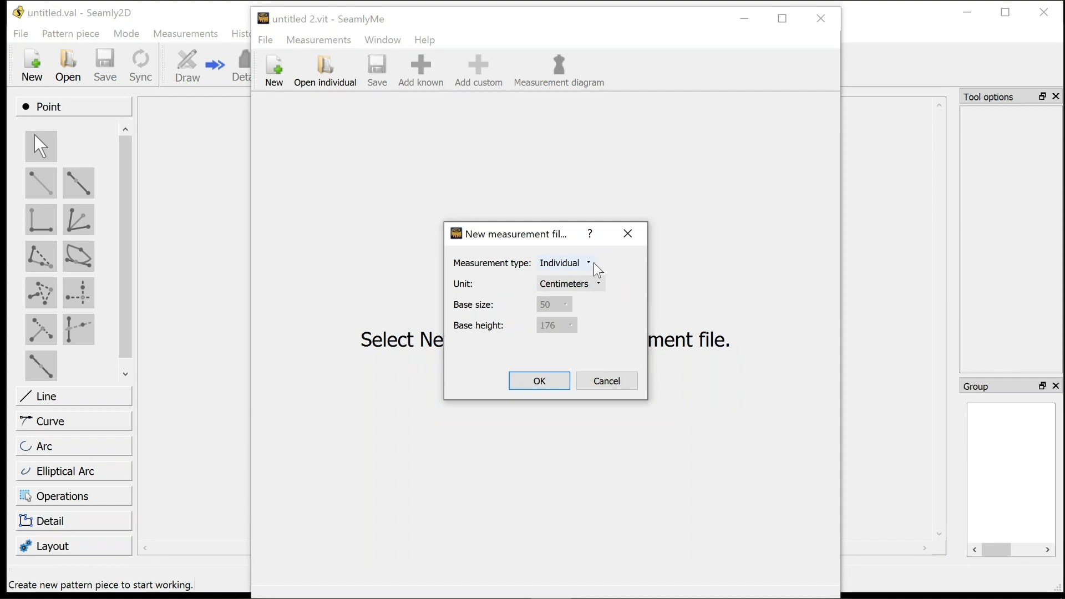
key("Return")
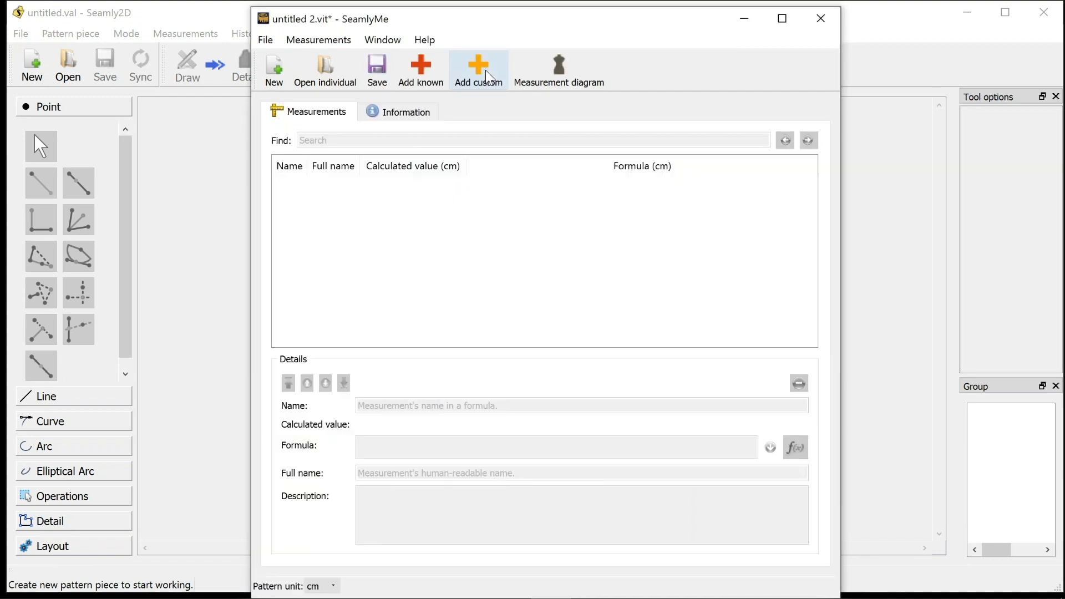
- Open the database of known measurements and browse its categories down to G. Circumference and Arc
left_click(414, 78)
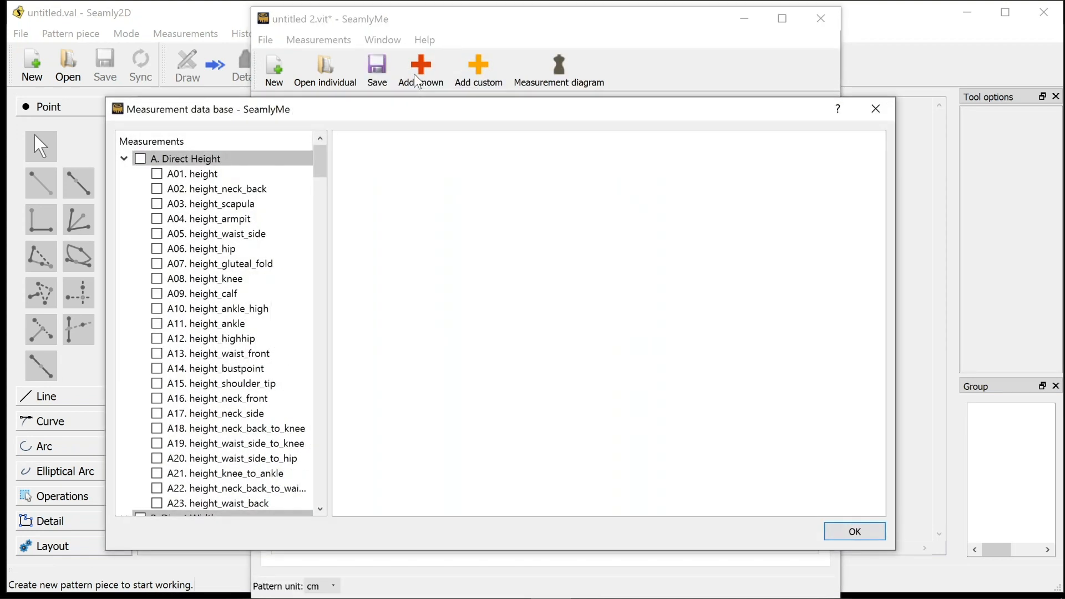
left_click_drag(409, 108, 444, 84)
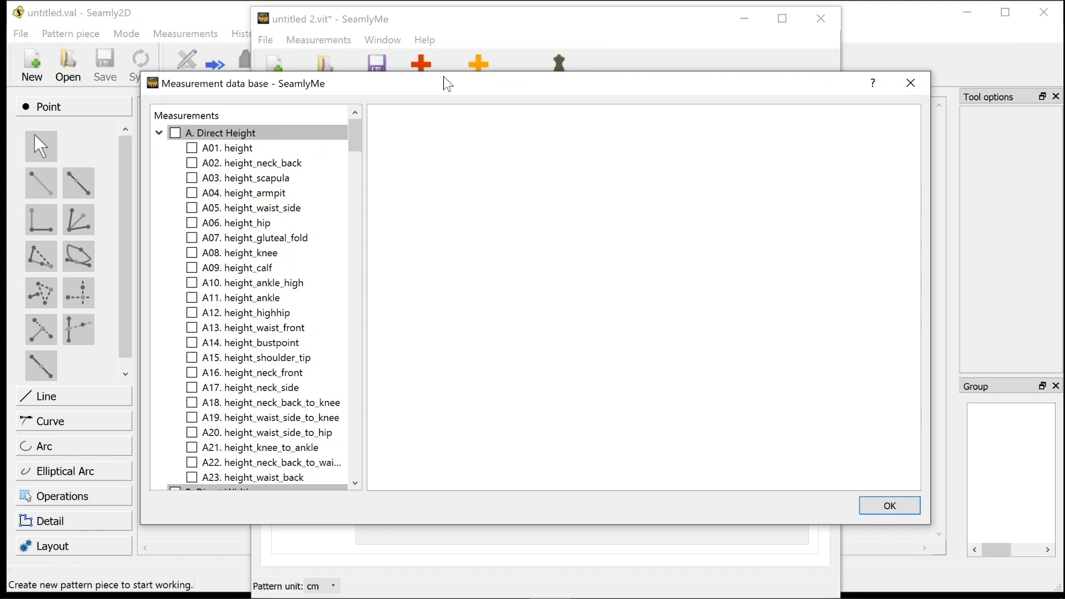
mouse_move(443, 76)
left_mouse_down()
mouse_move(448, 136)
mouse_move(448, 78)
left_mouse_up()
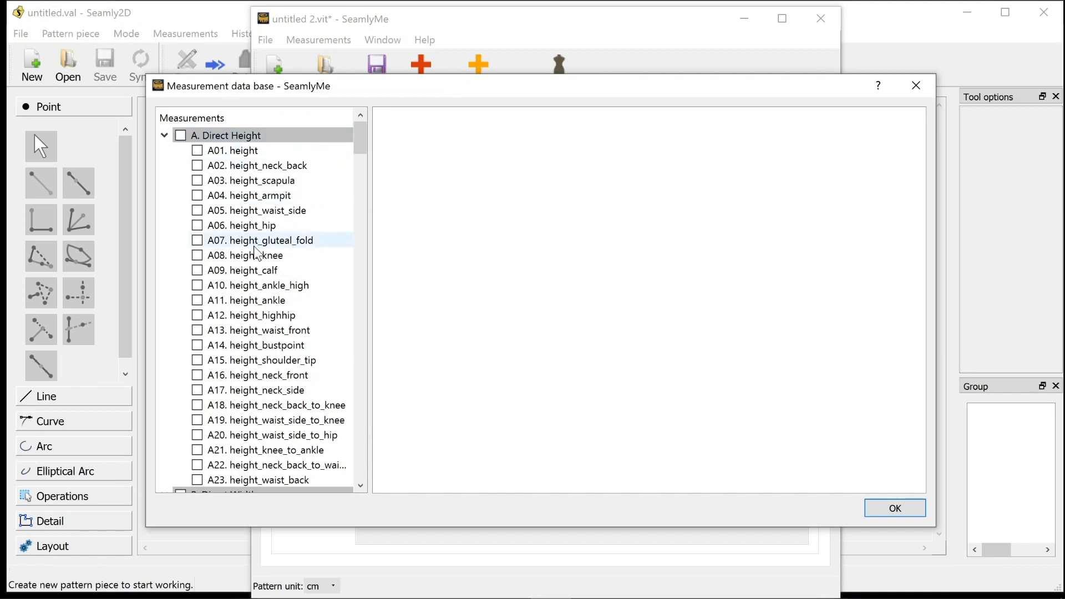
scroll(258, 254, "down", 6)
scroll(258, 254, "down", 4)
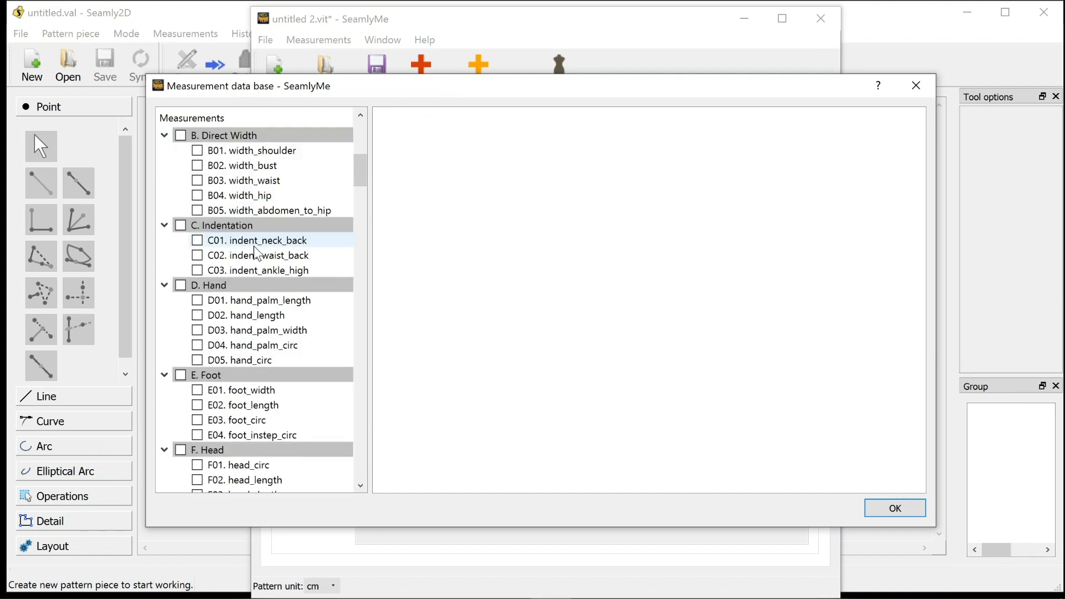
scroll(258, 254, "down", 3)
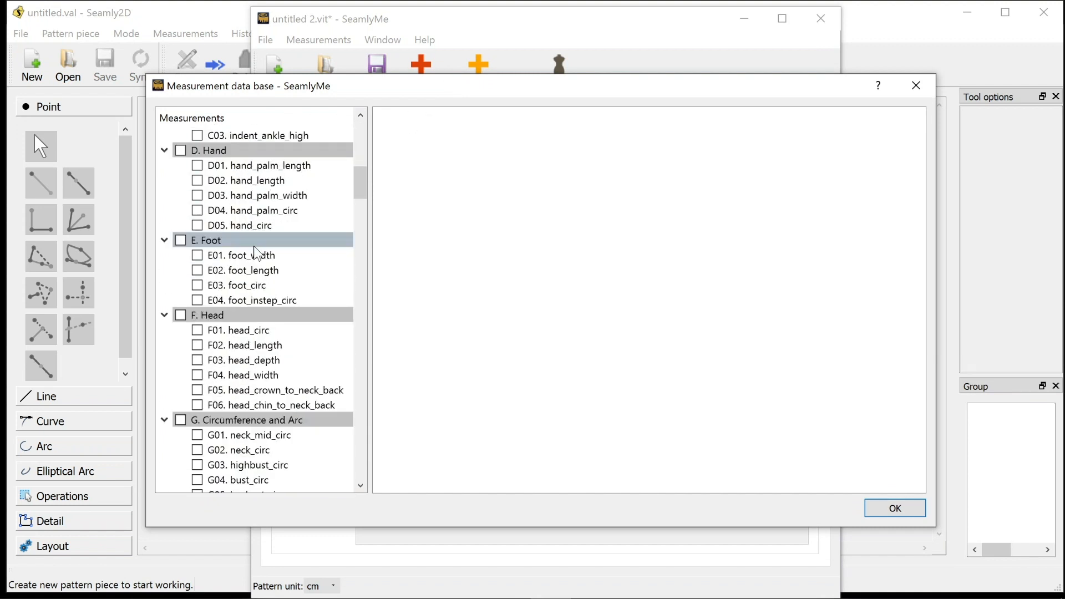
scroll(261, 255, "down", 4)
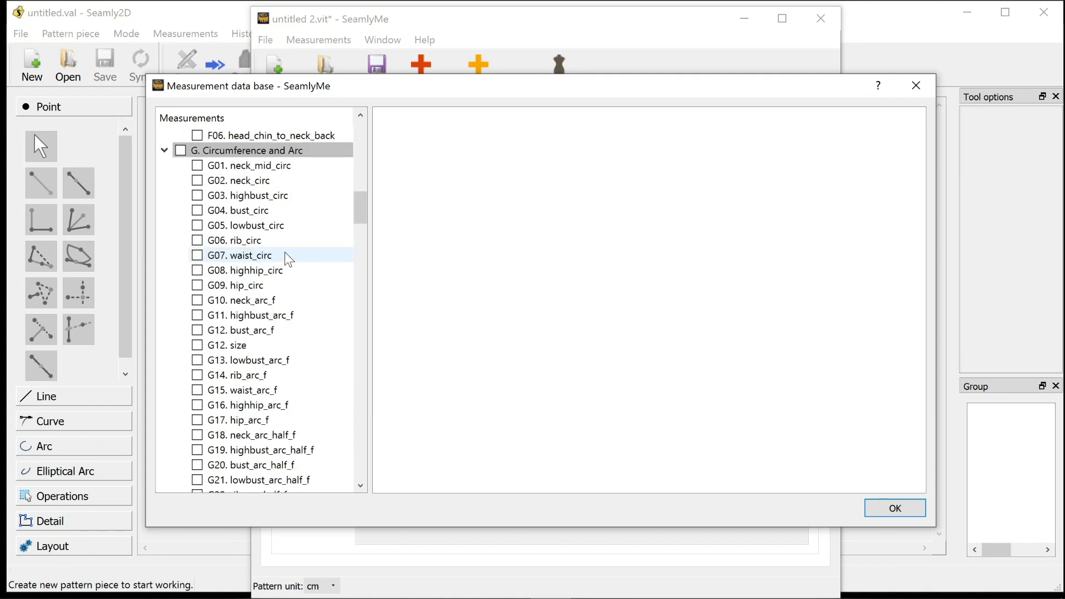
scroll(291, 249, "down", 1)
scroll(294, 253, "up", 1)
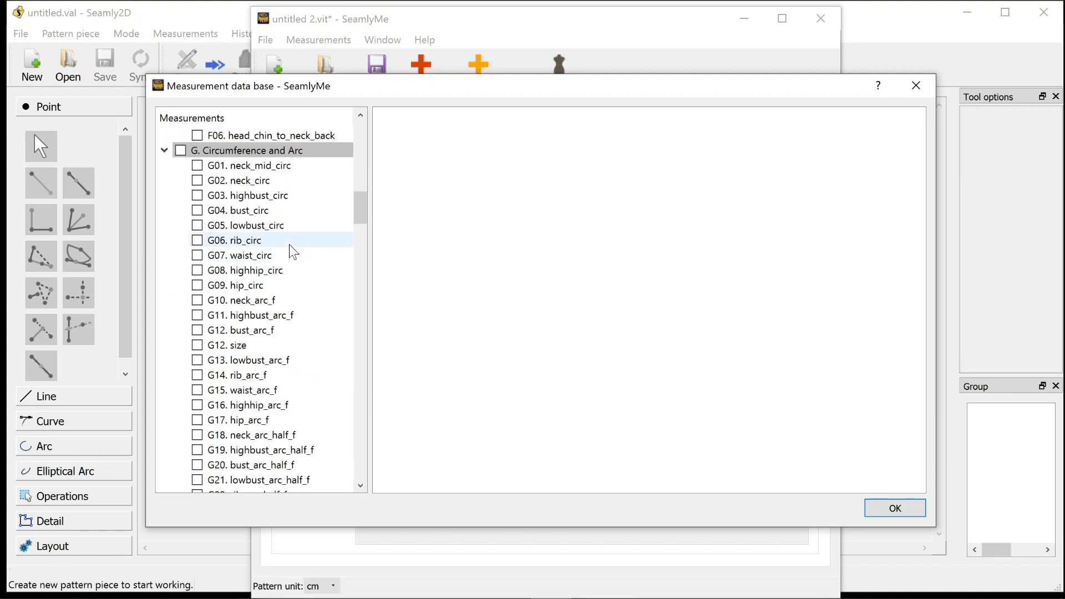
- View the diagrams and descriptions of G07 waist_circ and G04 bust_circ
left_click(279, 254)
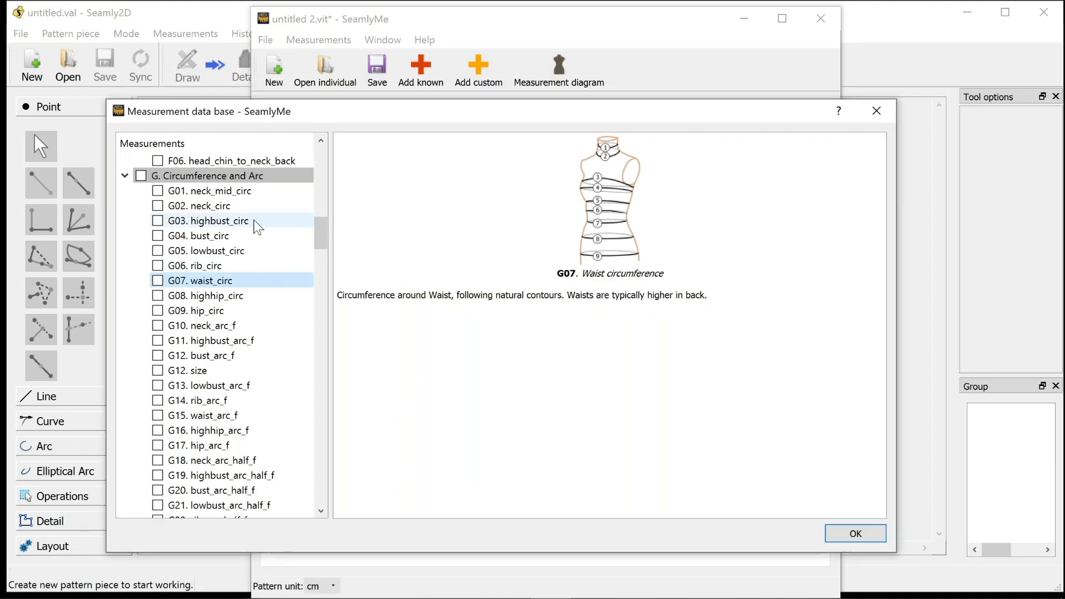
left_click(261, 236)
scroll(269, 186, "up", 15)
scroll(279, 205, "up", 4)
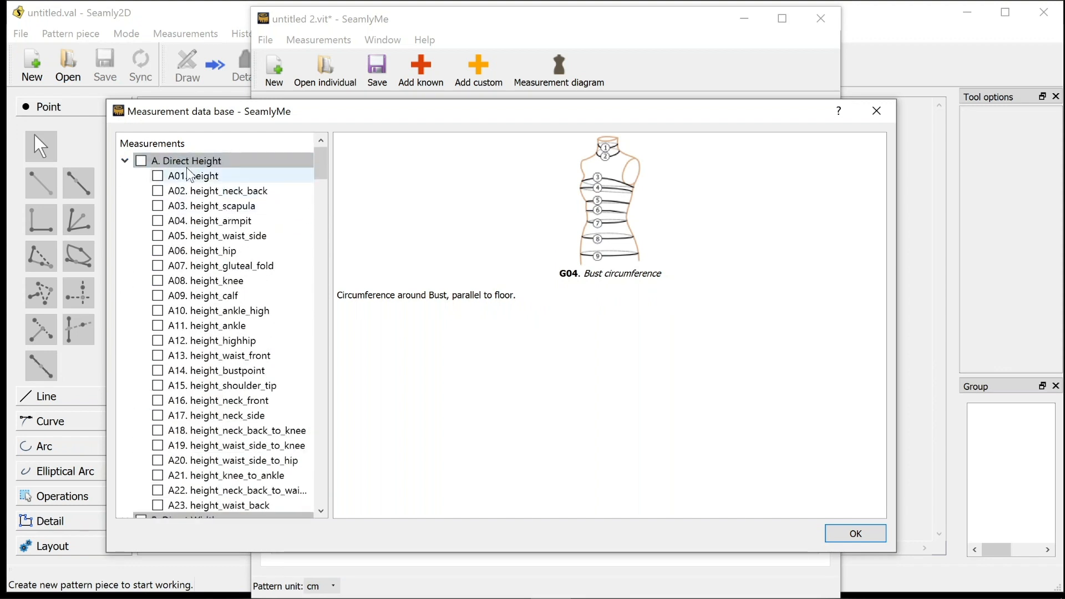
- Add the known measurement G04 bust_circ from the Circumference and Arc category to the measurement file
scroll(222, 246, "down", 8)
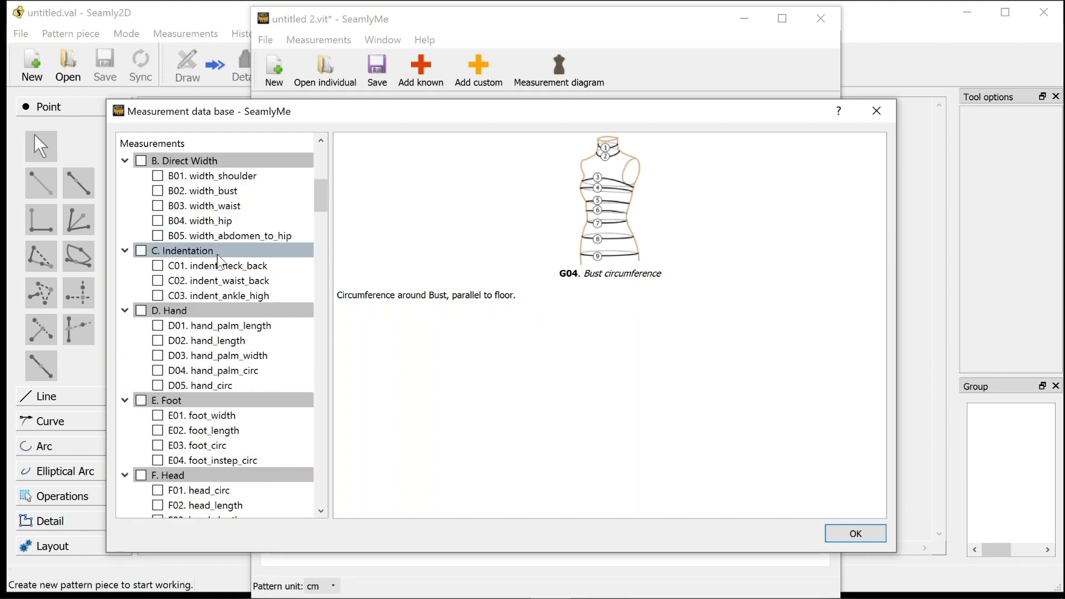
scroll(211, 289, "down", 5)
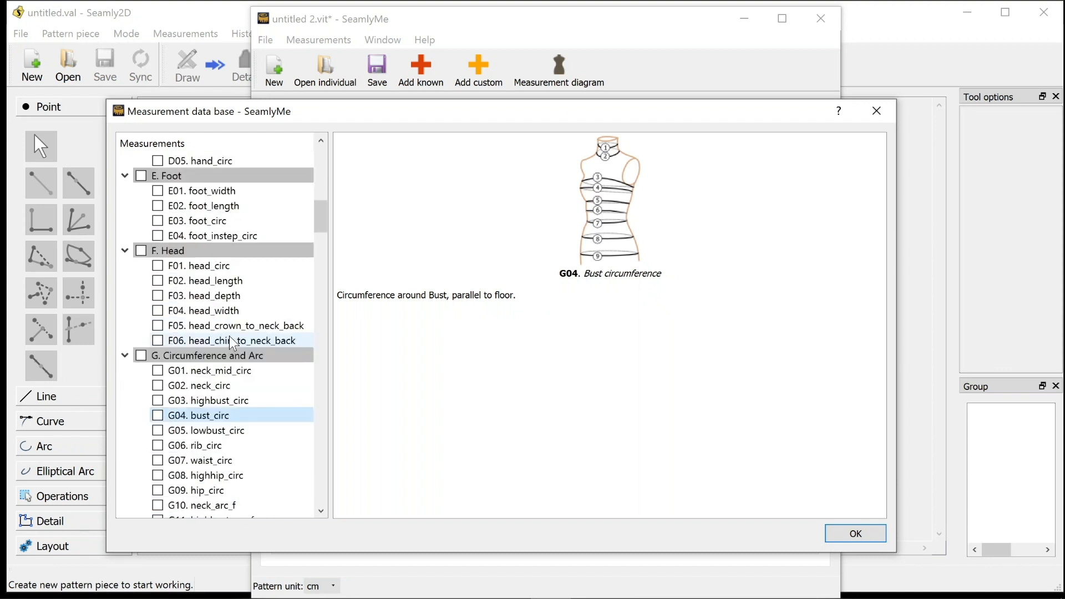
scroll(234, 343, "down", 3)
left_click(271, 267)
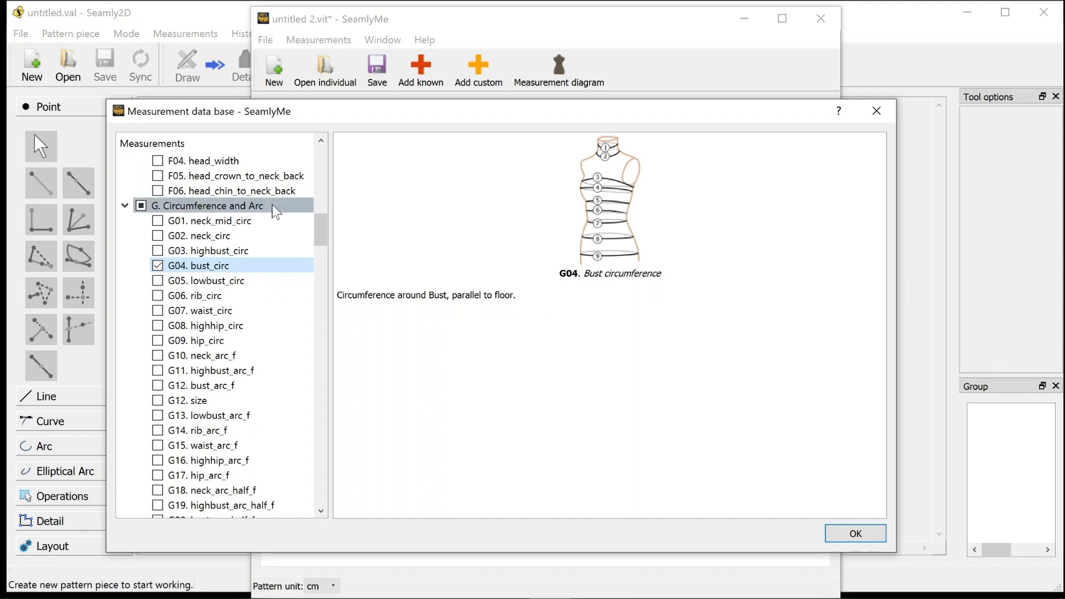
left_click_drag(559, 273, 684, 276)
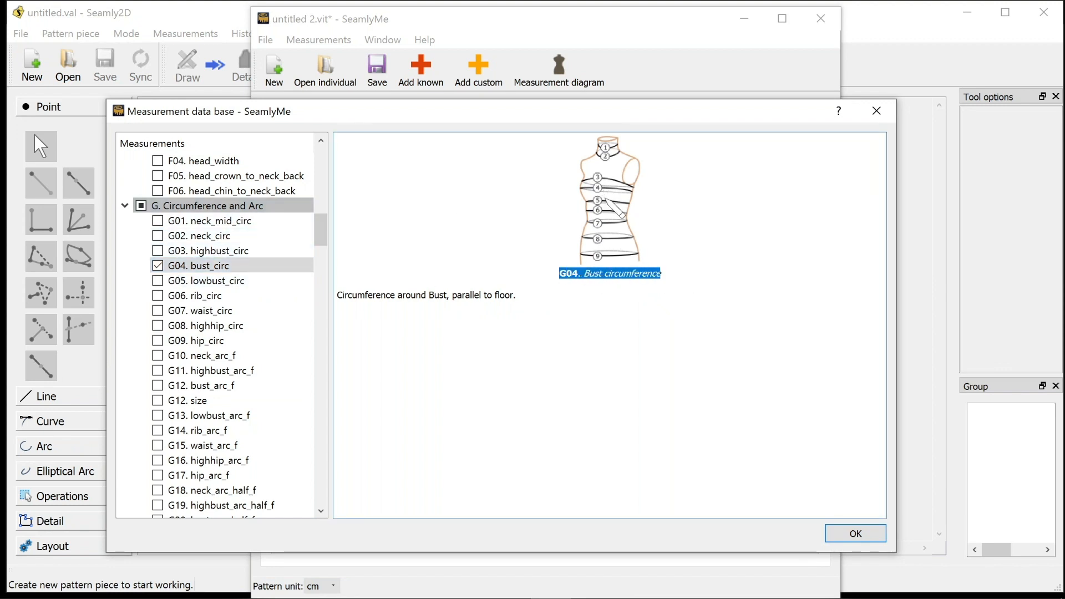
left_click(855, 534)
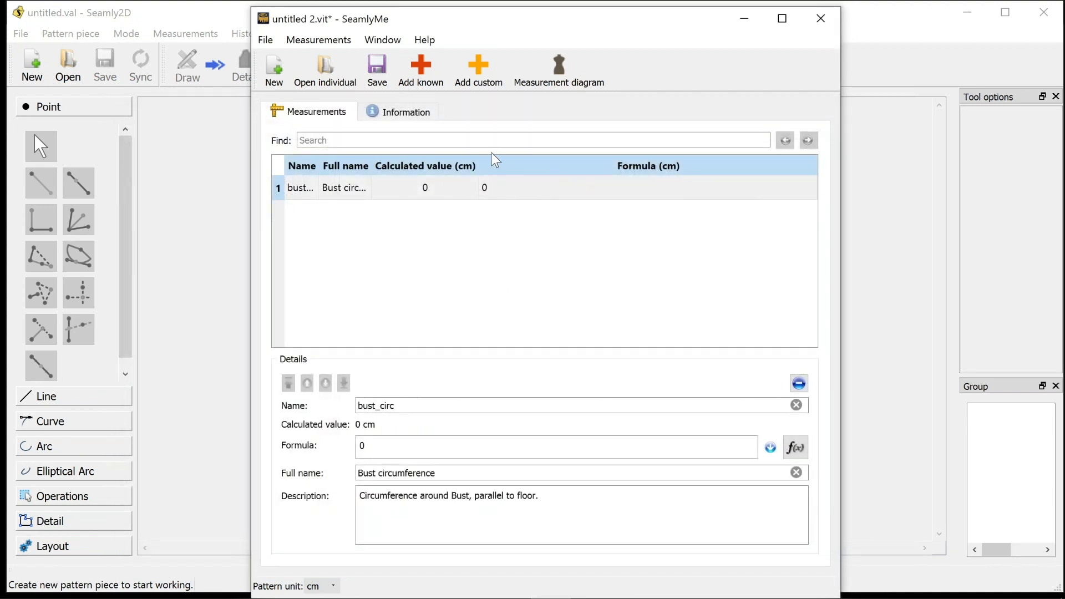
- Show the measurement diagram for bust_circ and widen the SeamlyMe window to make room for it
left_click(554, 70)
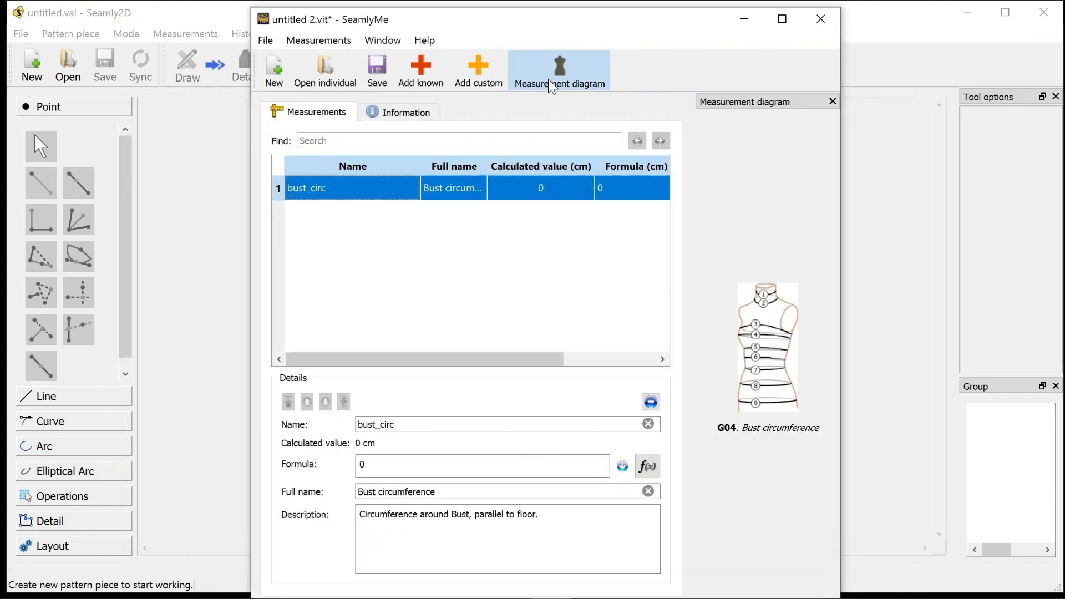
left_click_drag(841, 158, 937, 159)
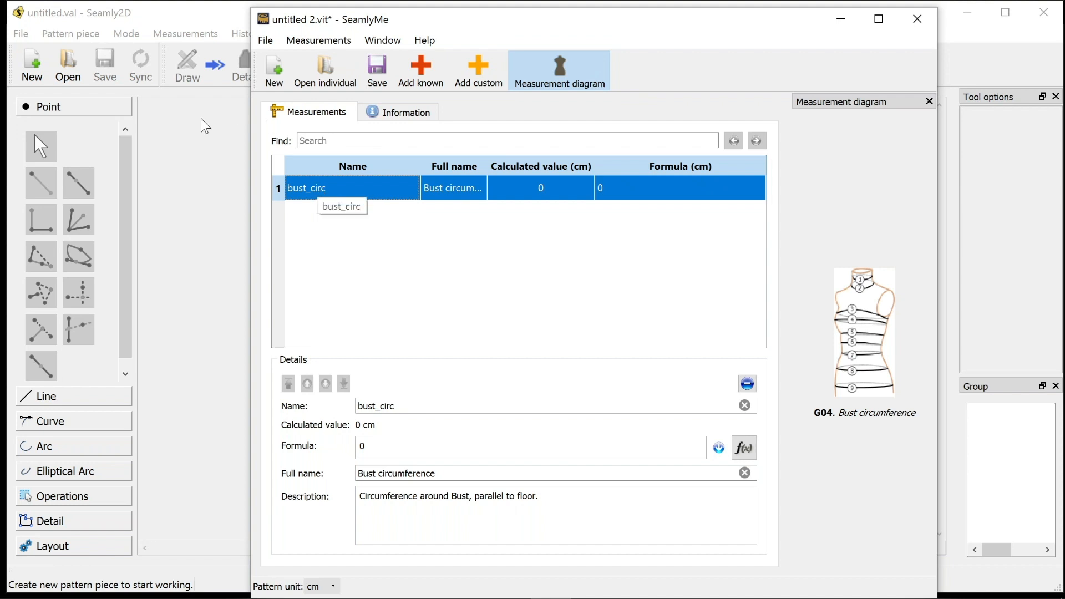
- Inspect the full name, calculated value and formula of the bust_circ measurement in the list
left_click(431, 194)
left_click(494, 187)
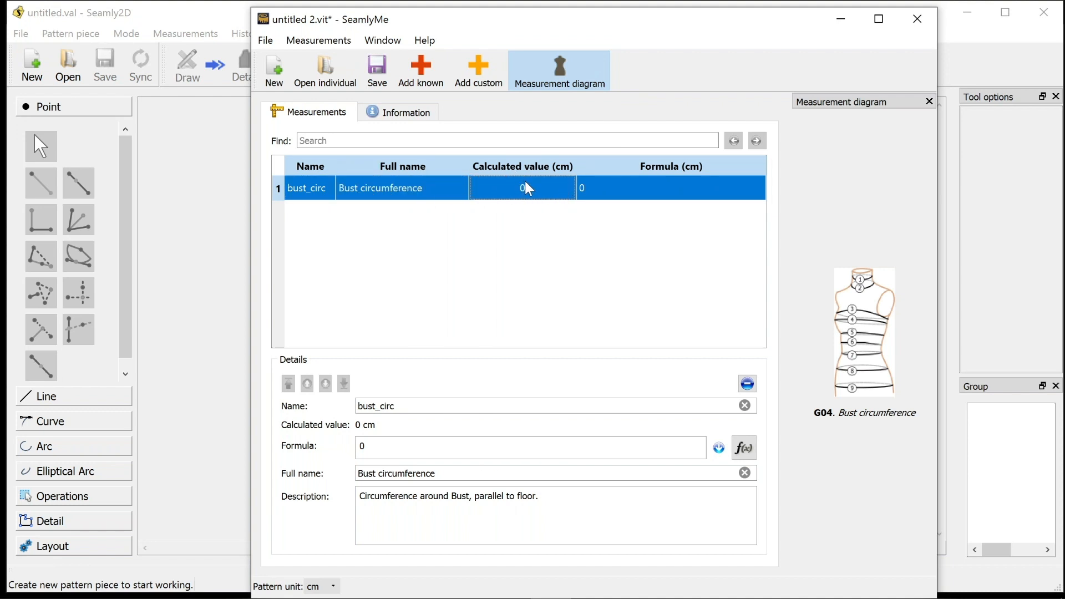
left_click(657, 186)
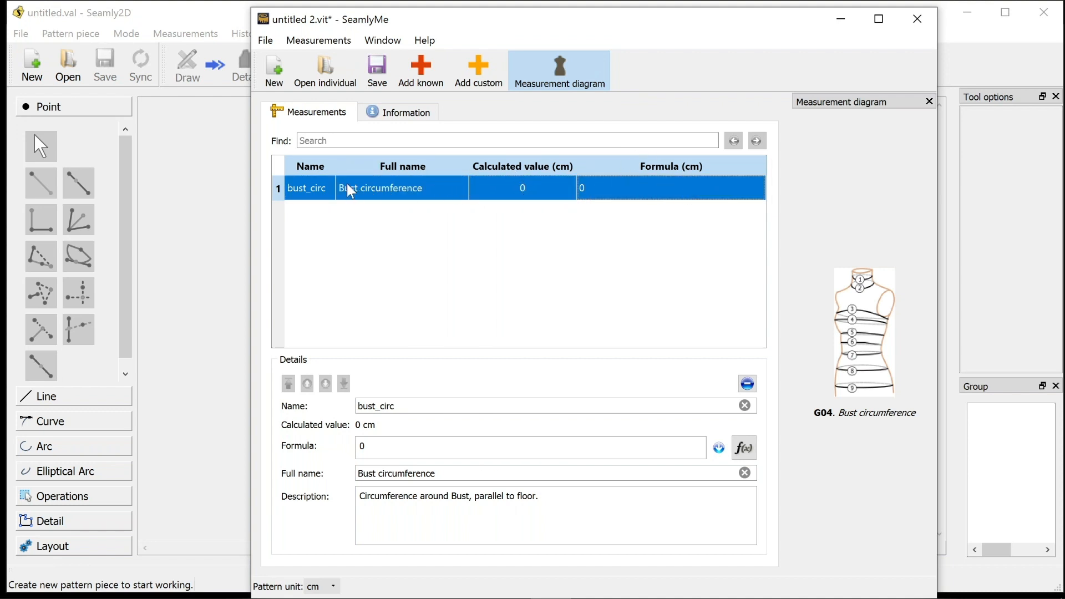
left_click(543, 192)
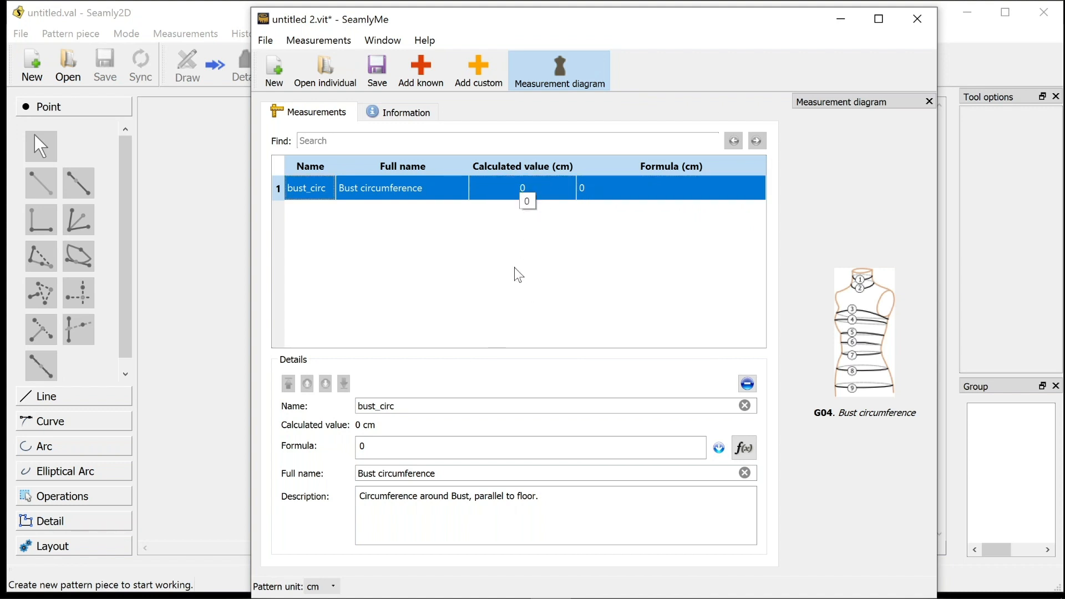
- Set the formula of the bust_circ measurement to 109 cm
double_click(383, 448)
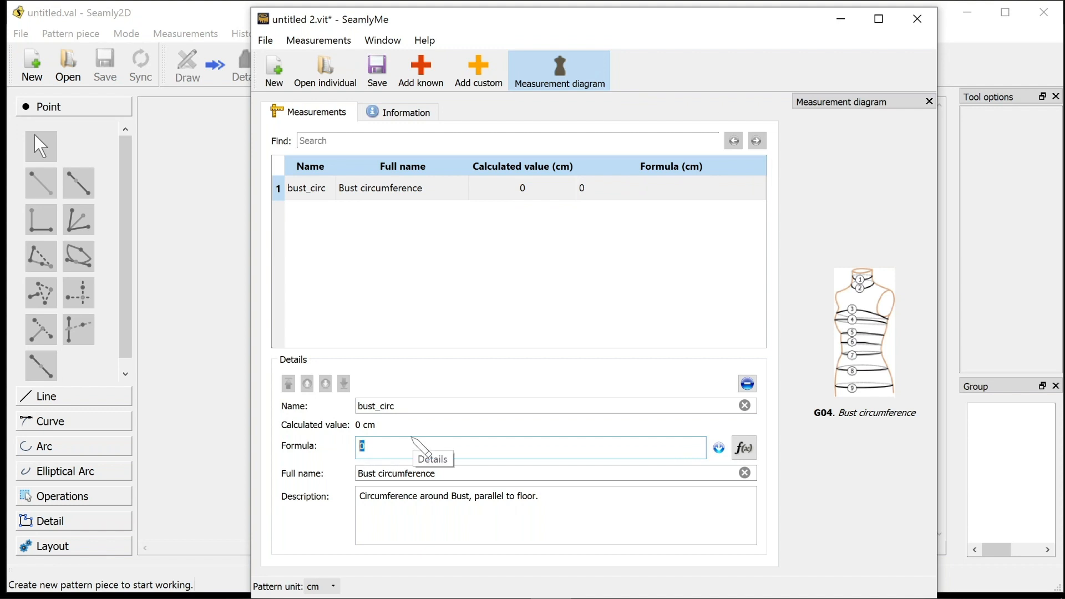
type("109")
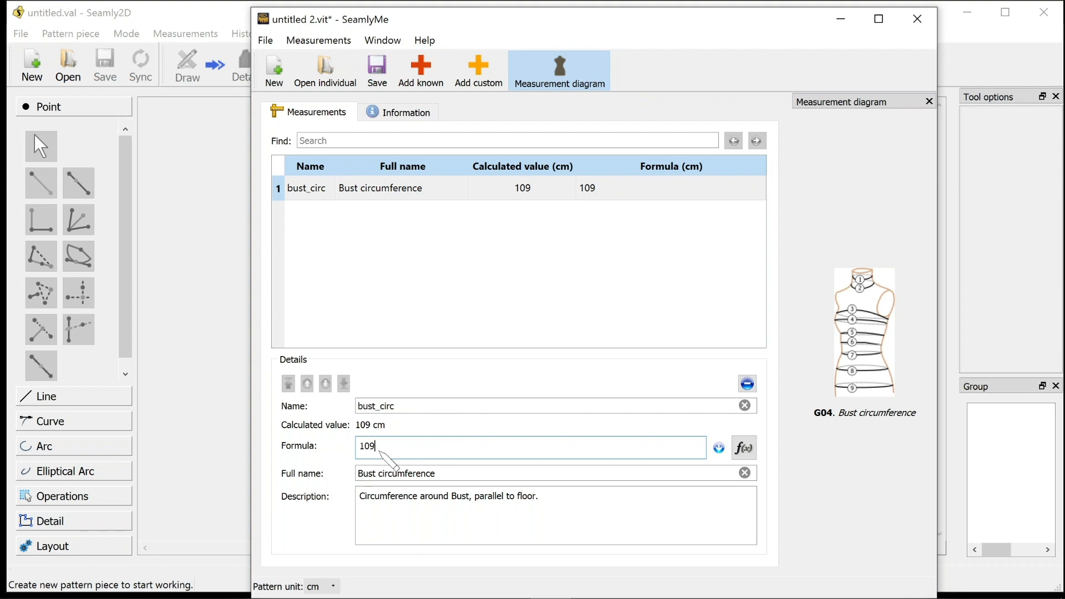
- Switch the pattern unit to inch to view the converted bust_circ value, and return the unit to cm
left_click(317, 589)
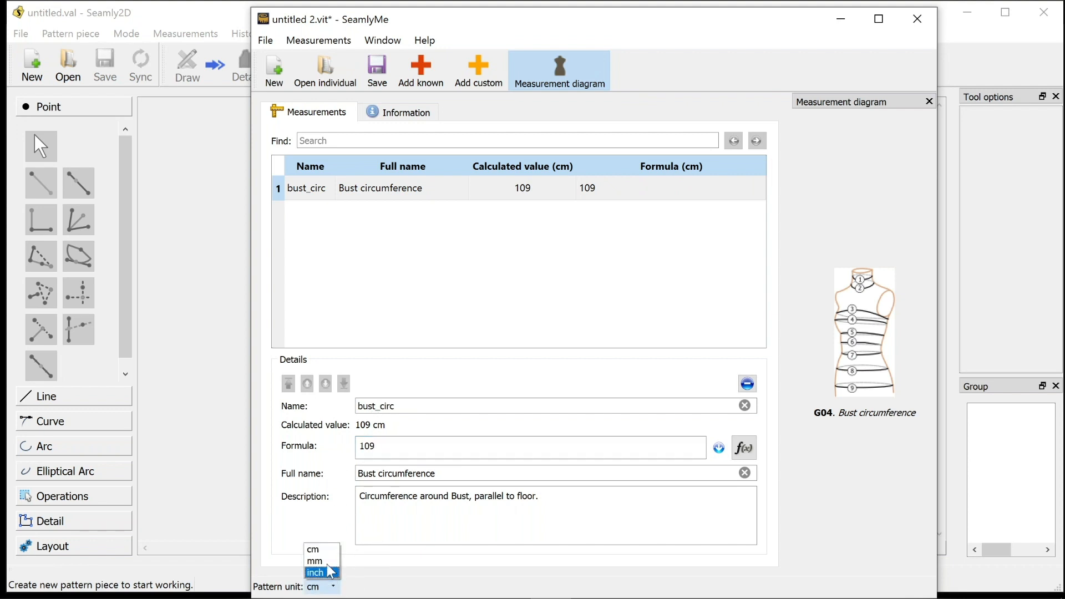
left_click(322, 573)
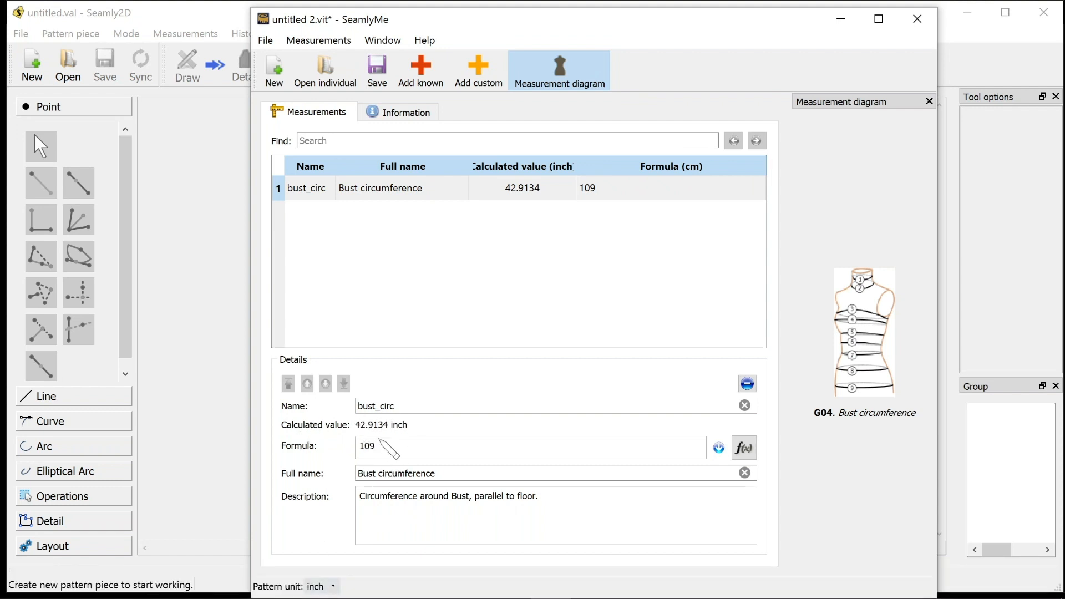
left_click(327, 586)
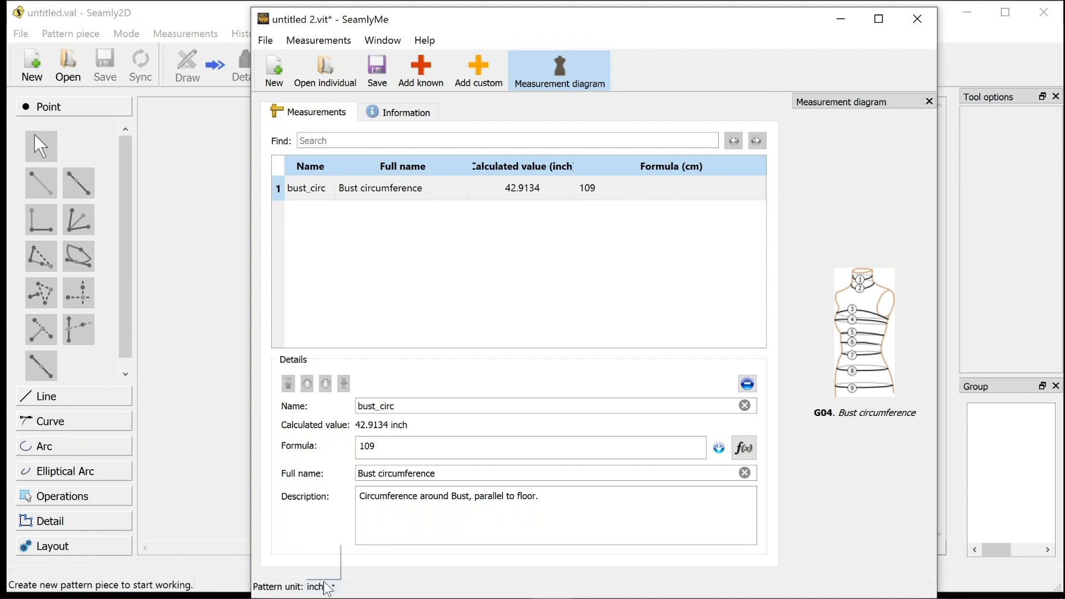
left_click(322, 561)
- Save the individual measurement file as RGB_FEB20_v2.vit
left_click(371, 68)
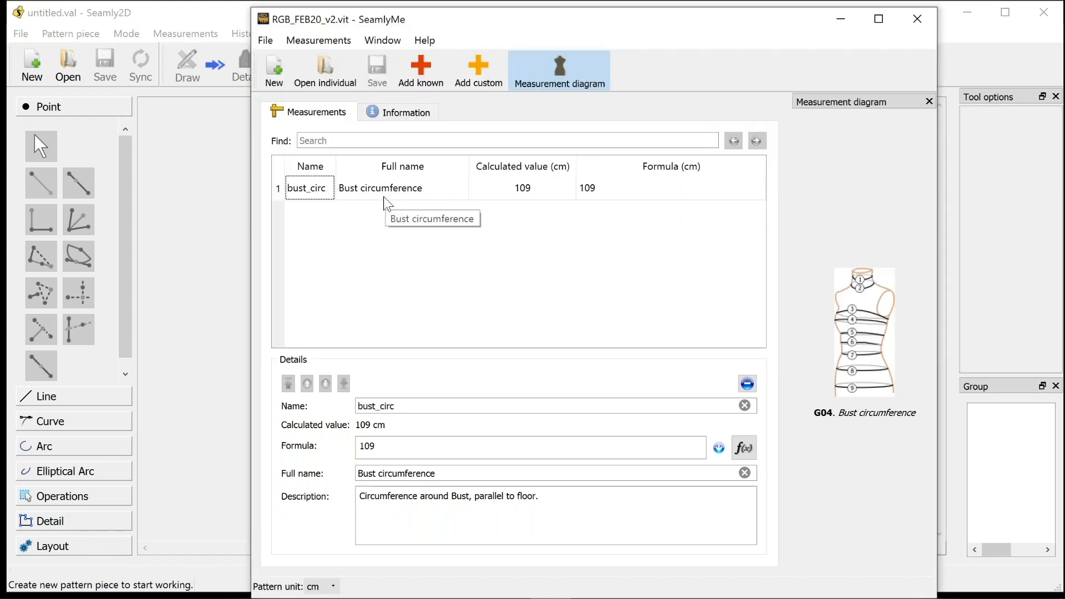
- Add the known measurement G07 waist_circ from the Circumference and Arc category to the measurement file
left_click(435, 87)
scroll(325, 265, "down", 11)
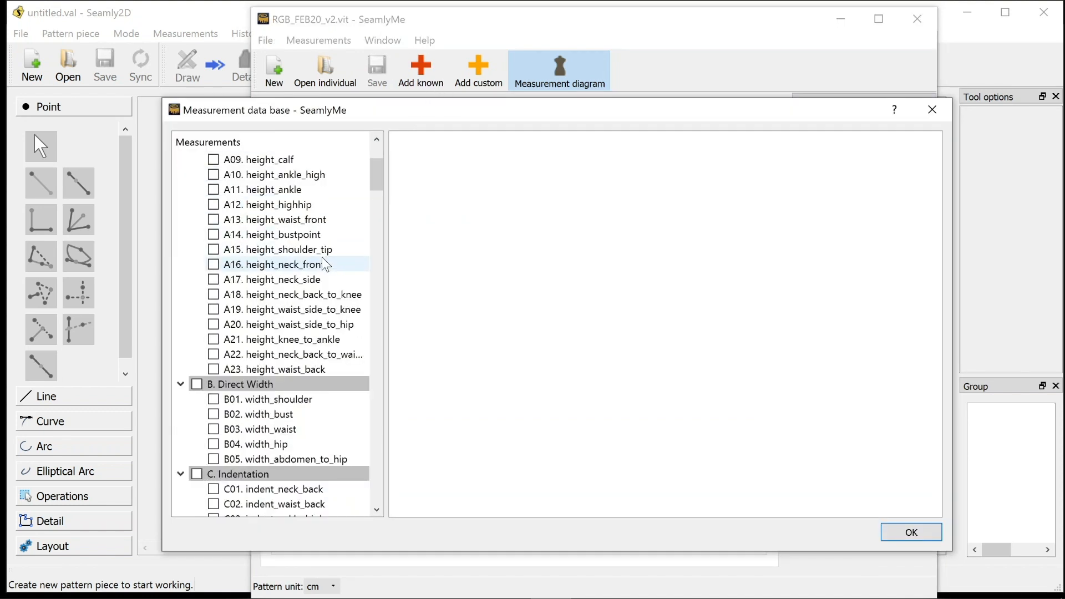
scroll(321, 257, "down", 6)
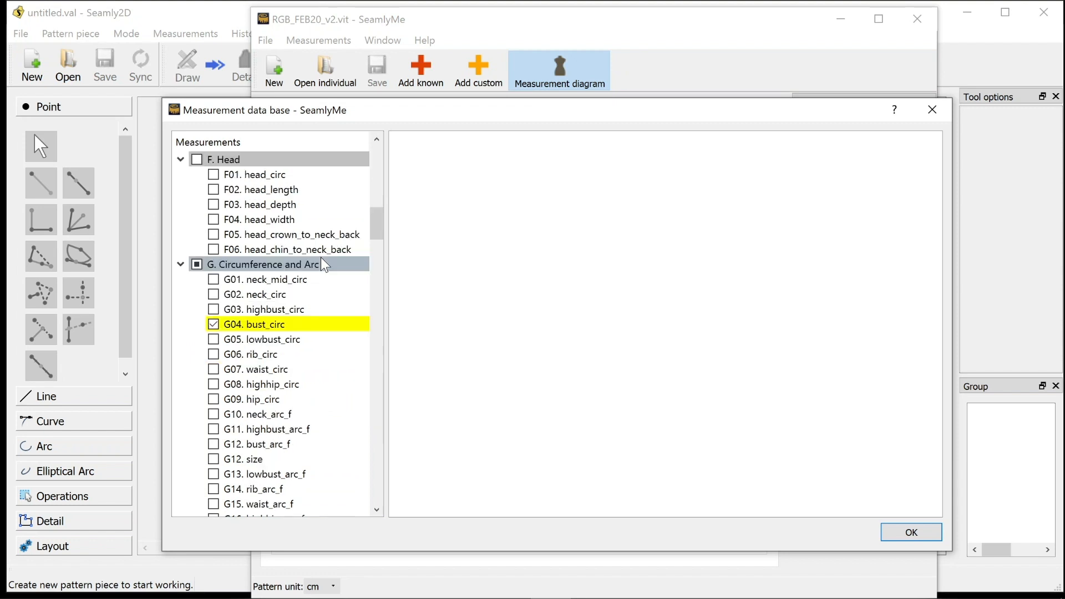
left_click(278, 279)
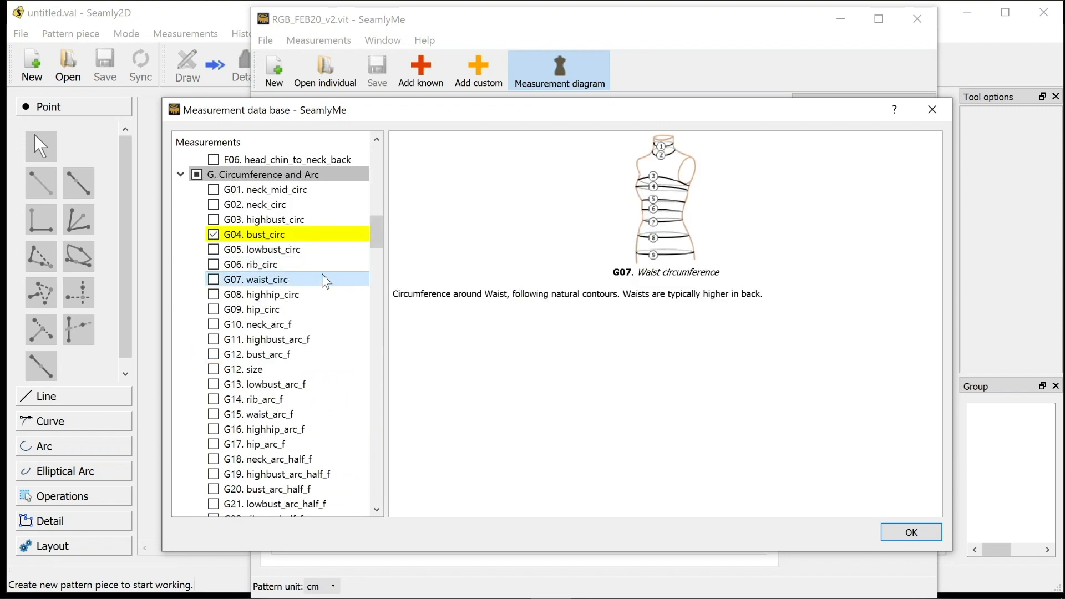
left_click(213, 279)
left_click_drag(612, 271, 741, 272)
left_click(894, 533)
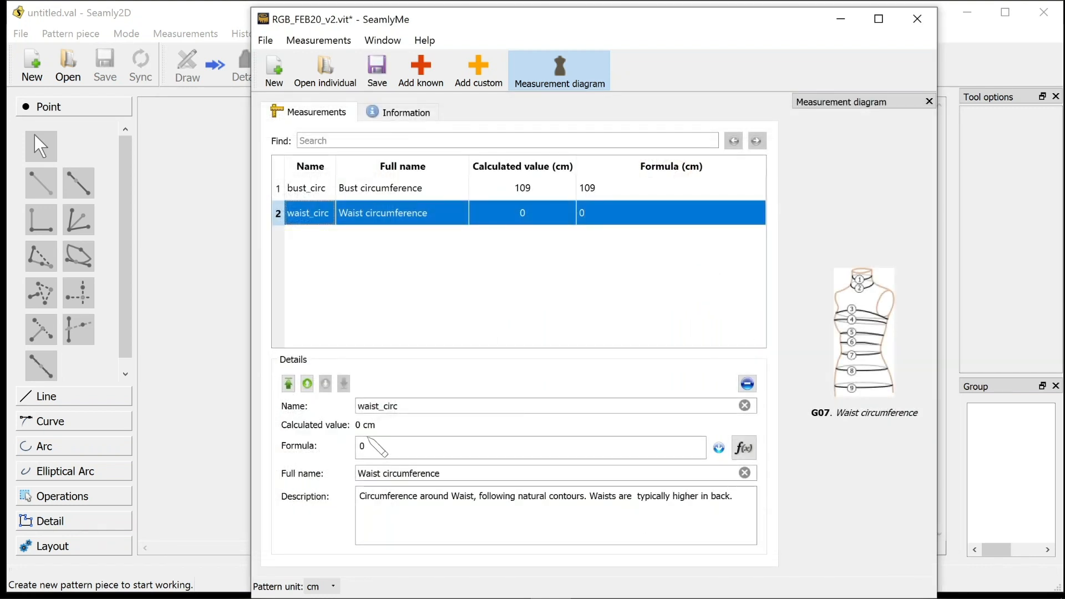
- Set the formula of waist_circ to 95 cm and save the measurement file
left_click_drag(387, 452, 292, 442)
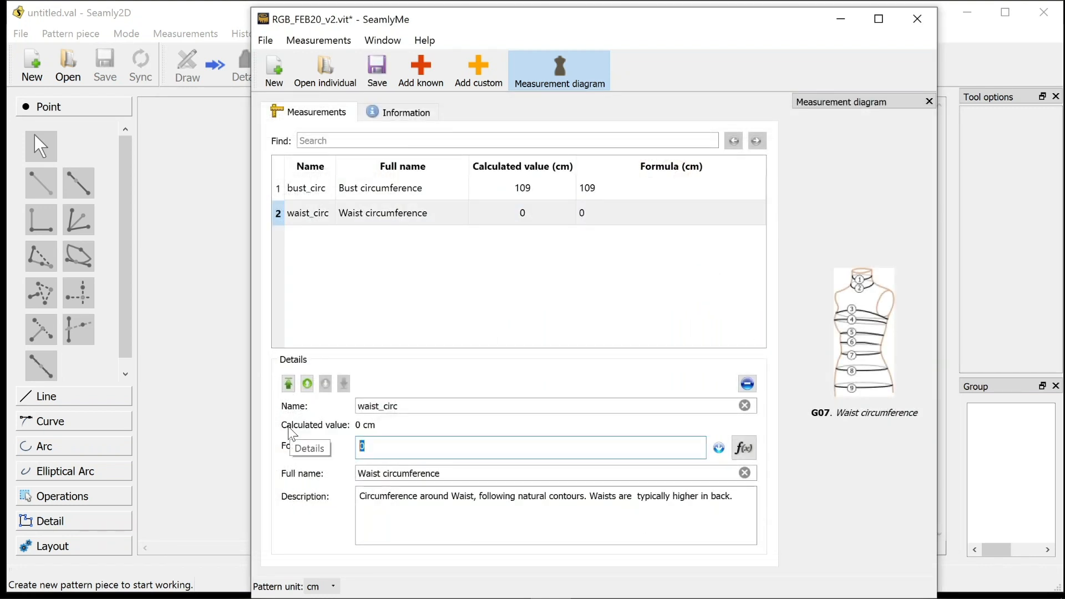
type("95")
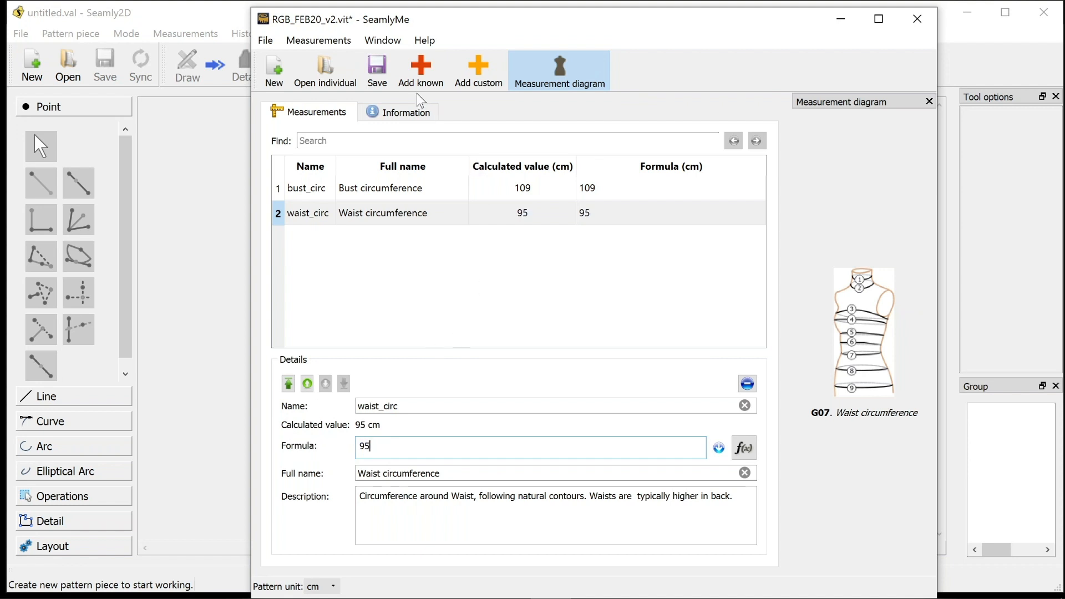
left_click(371, 71)
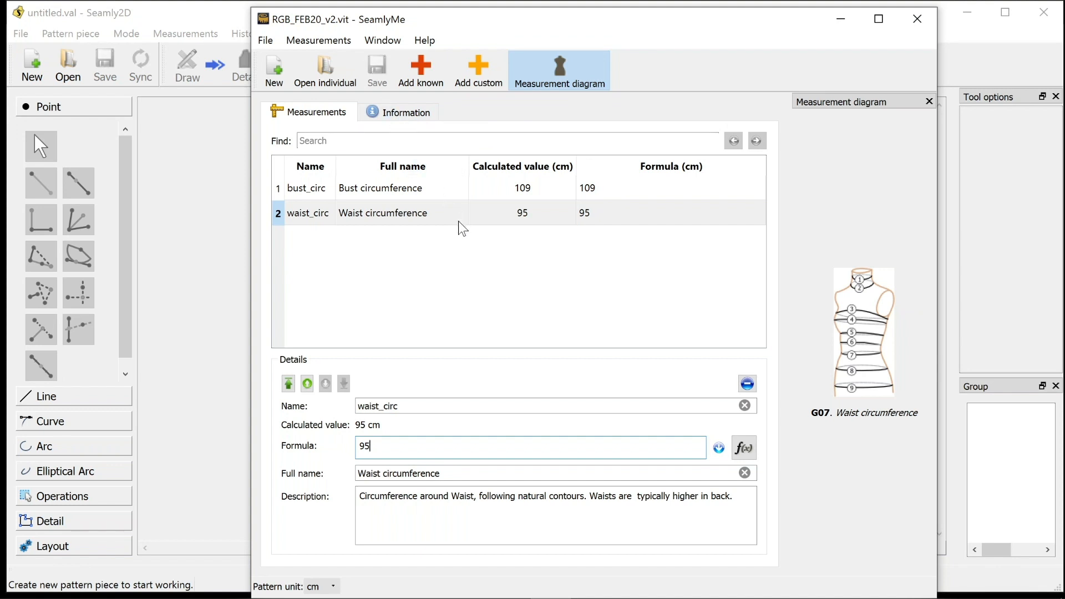
- Widen the Name column of the measurement list slightly and check the waist_circ entry
left_click(456, 255)
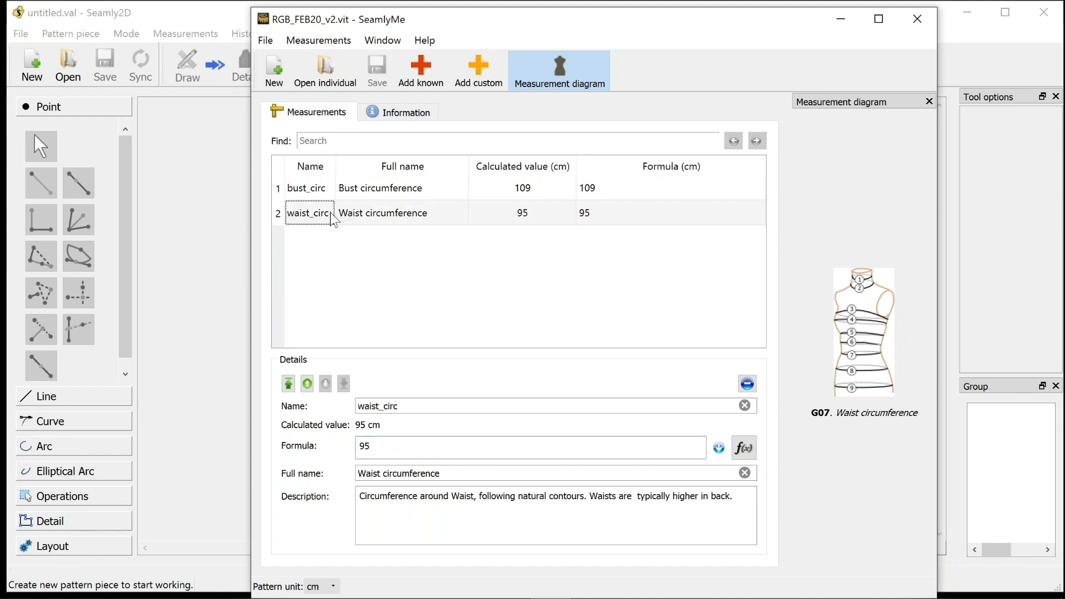
left_click(388, 213)
left_click_drag(335, 166, 346, 167)
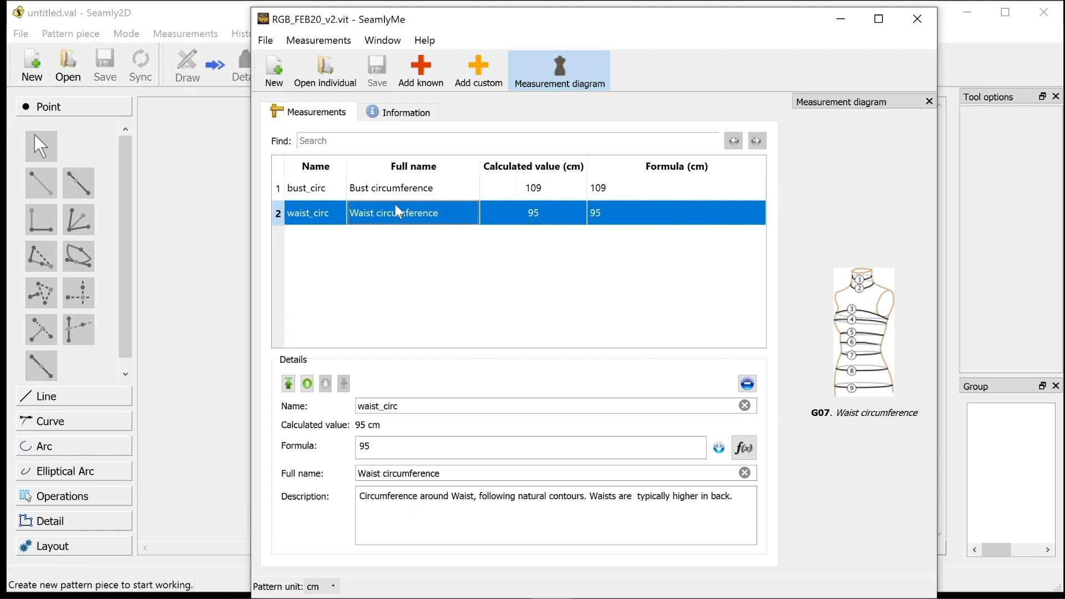
left_click(482, 285)
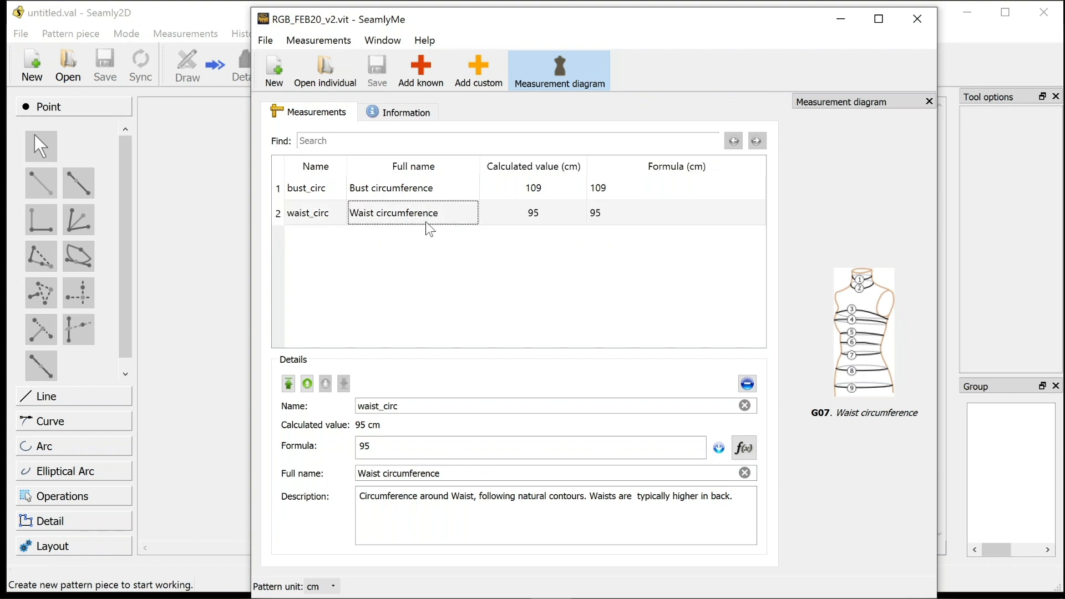
left_click(511, 203)
- View the description of G13 lowbust_arc_f in the known measurements, and add G15 waist_arc_f to the measurement file
left_click(416, 82)
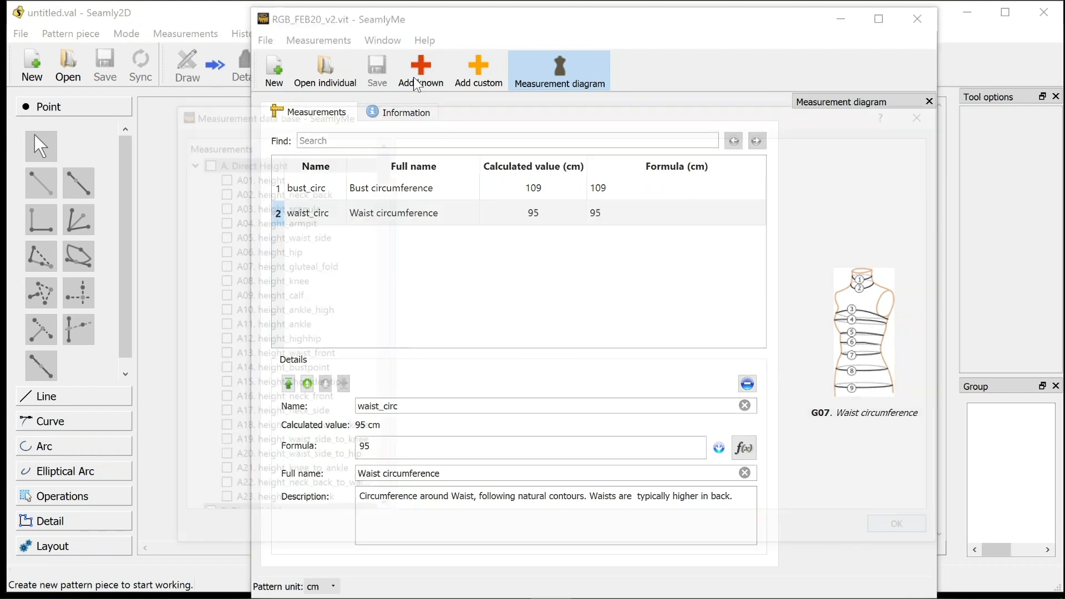
scroll(249, 405, "down", 20)
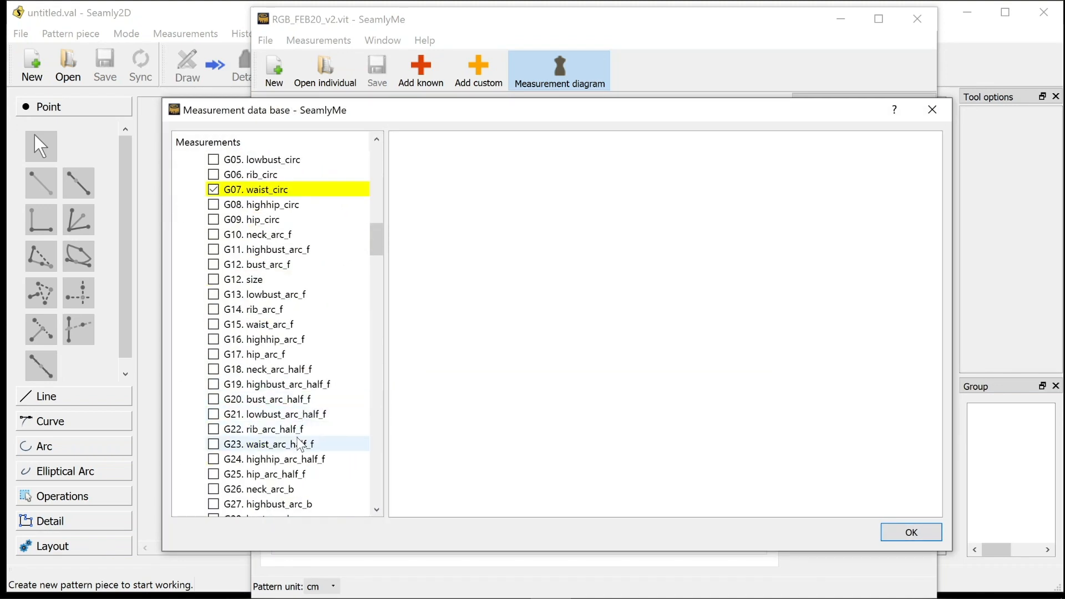
scroll(294, 443, "up", 3)
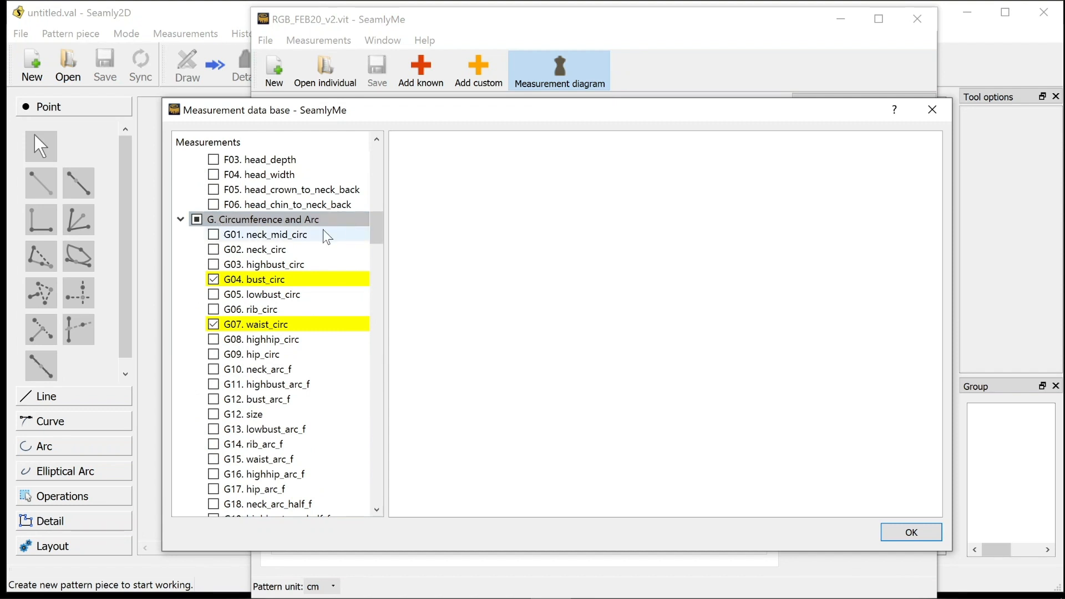
scroll(289, 333, "down", 2)
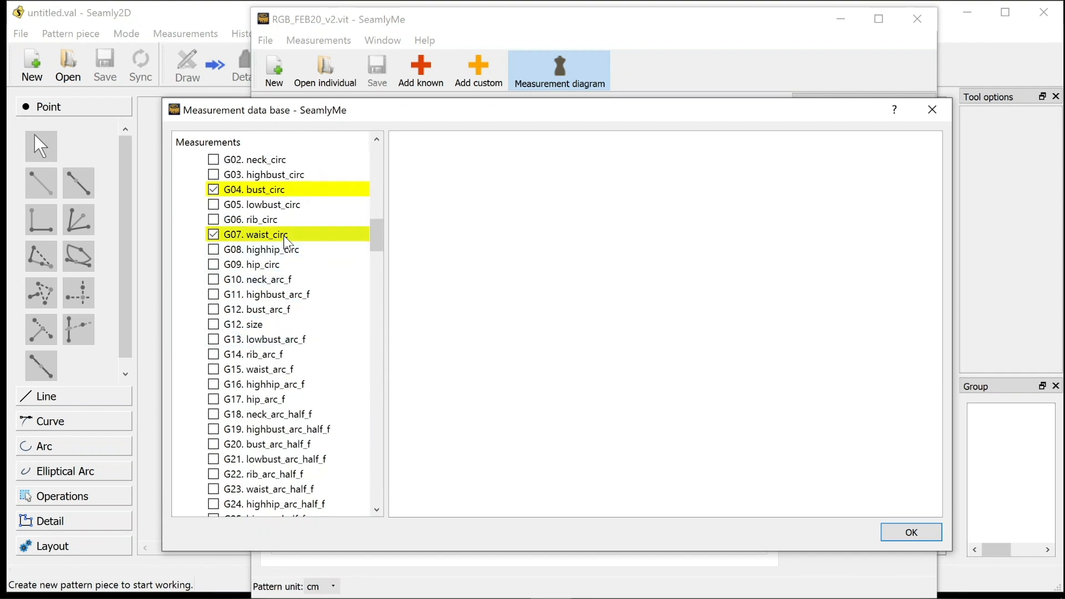
scroll(302, 303, "down", 1)
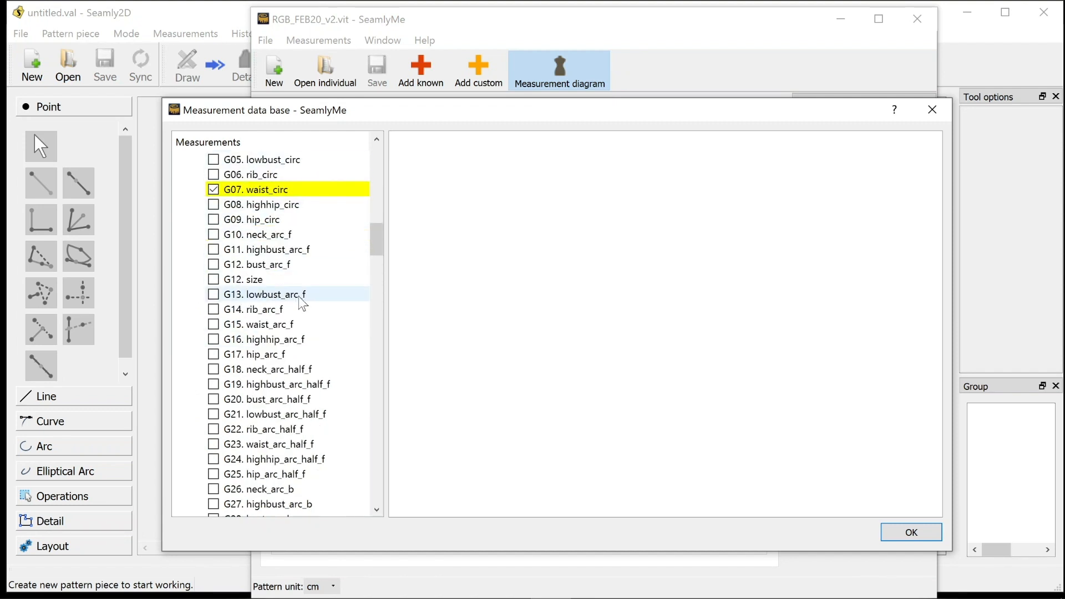
left_click(299, 297)
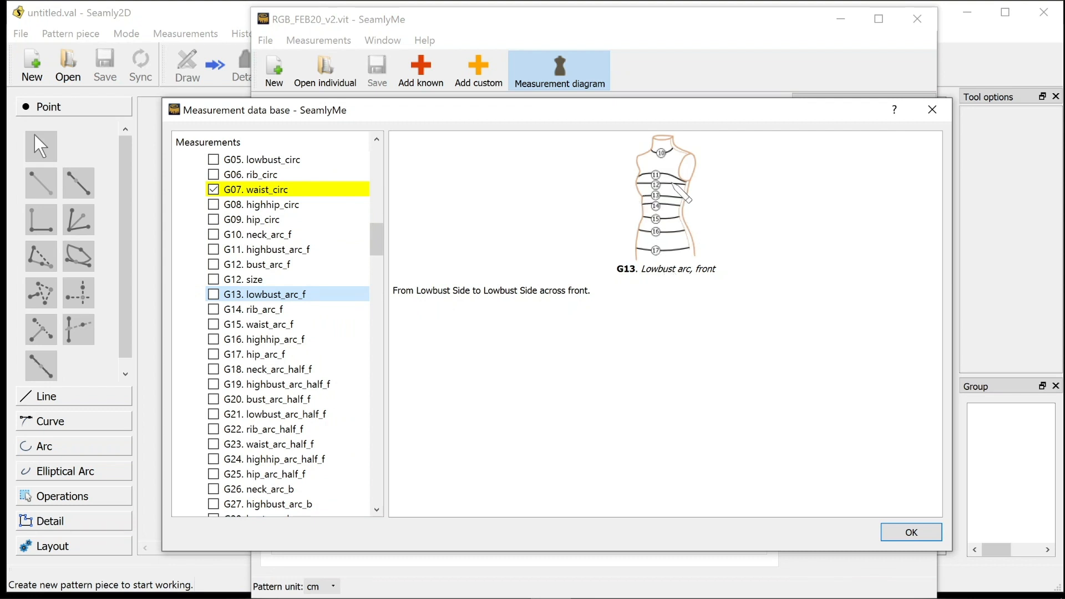
scroll(288, 319, "down", 1)
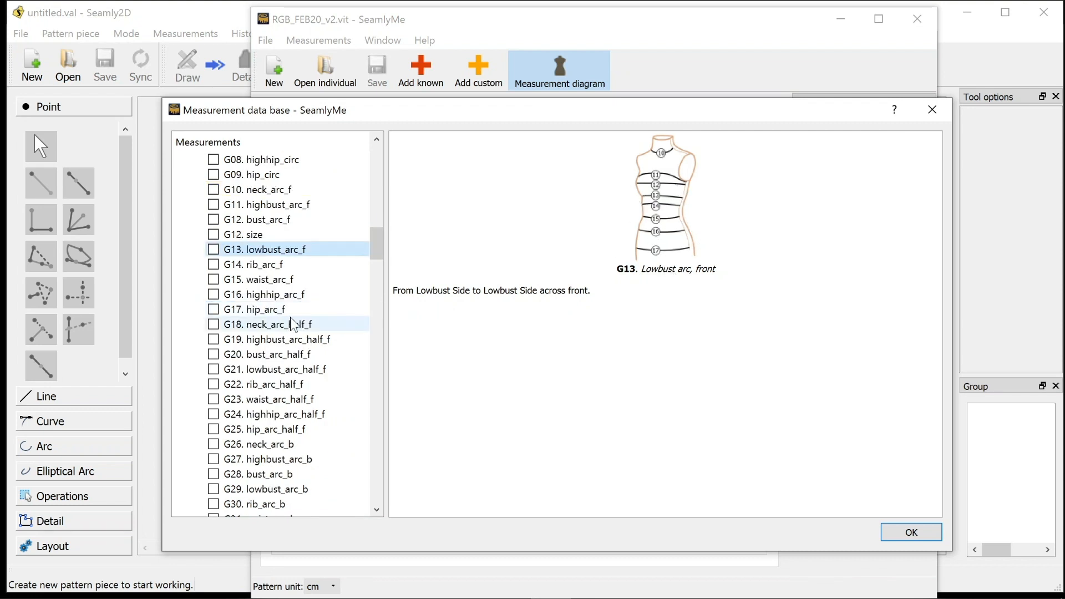
left_click(290, 280)
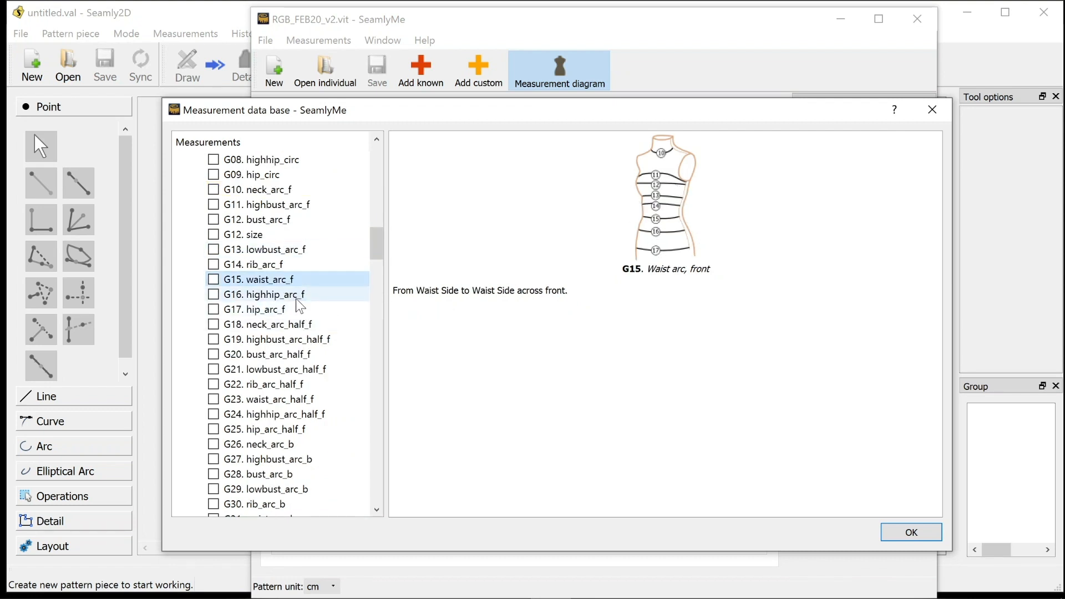
scroll(297, 413, "down", 2)
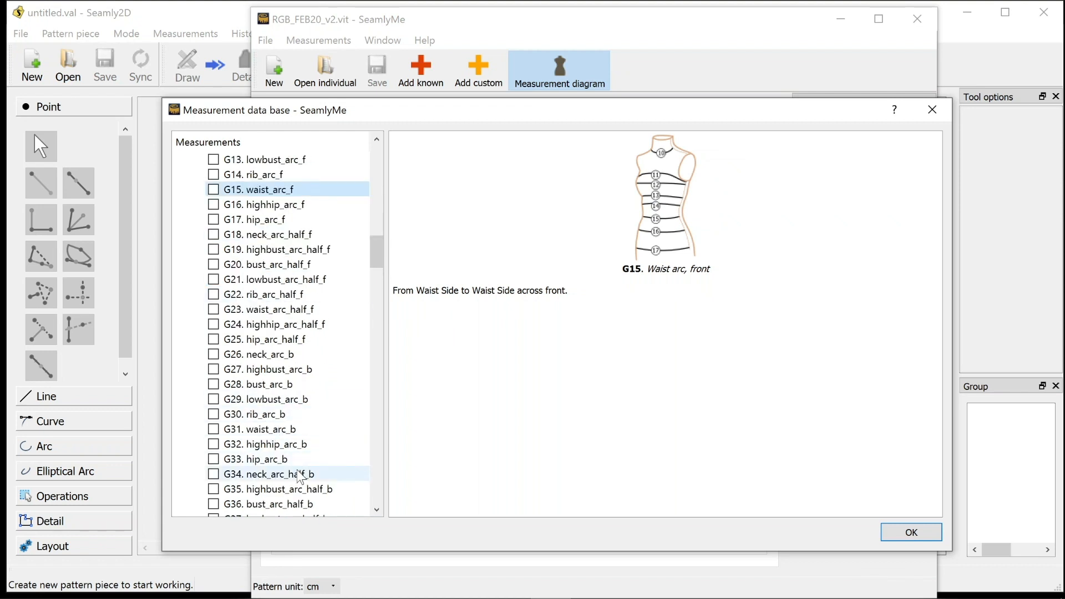
scroll(295, 431, "up", 1)
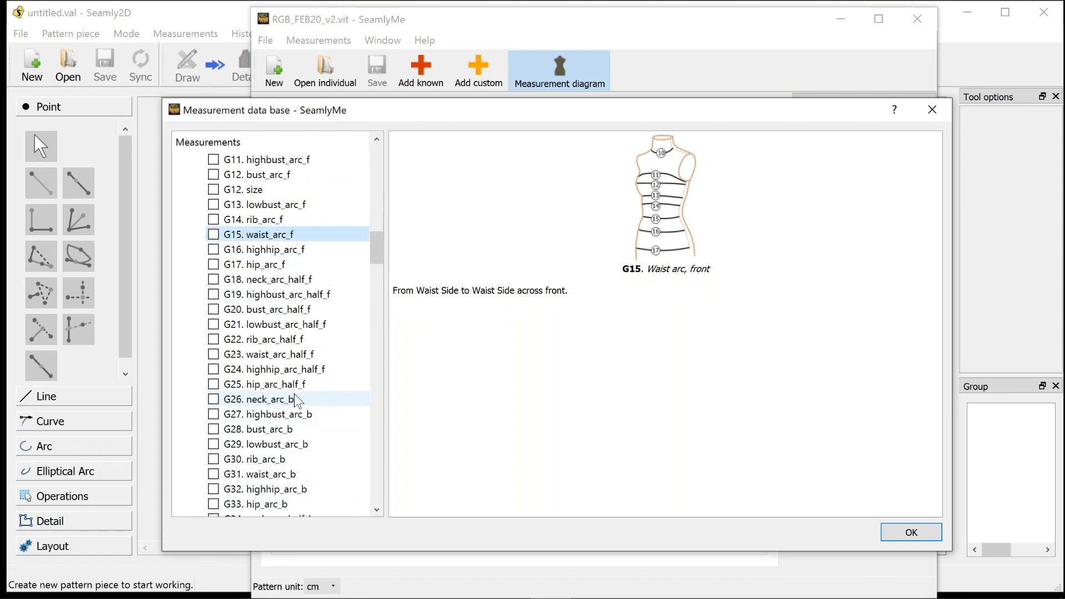
left_click(213, 234)
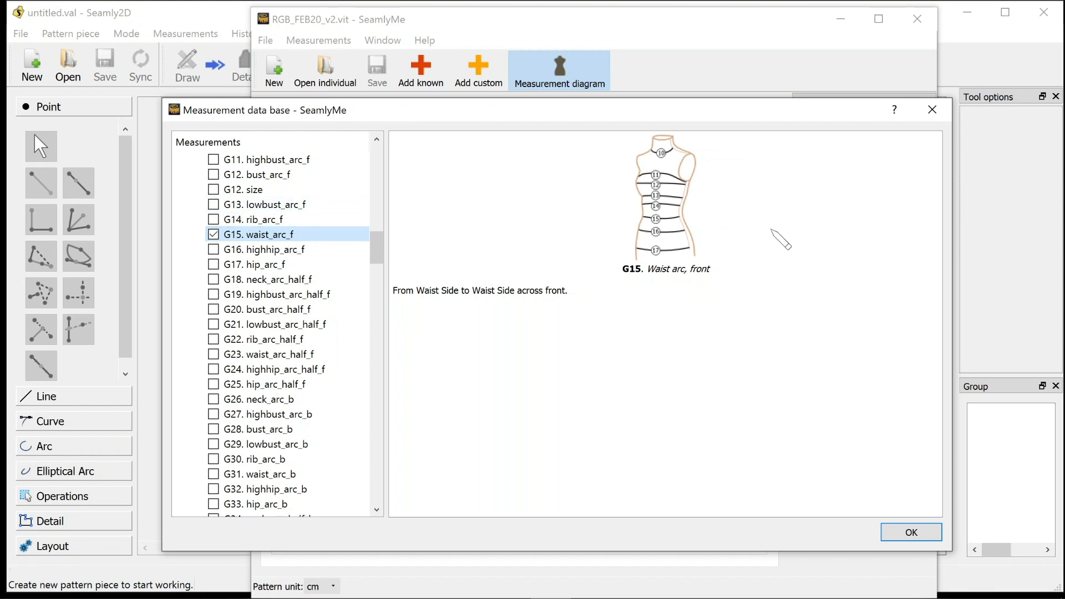
left_click(911, 532)
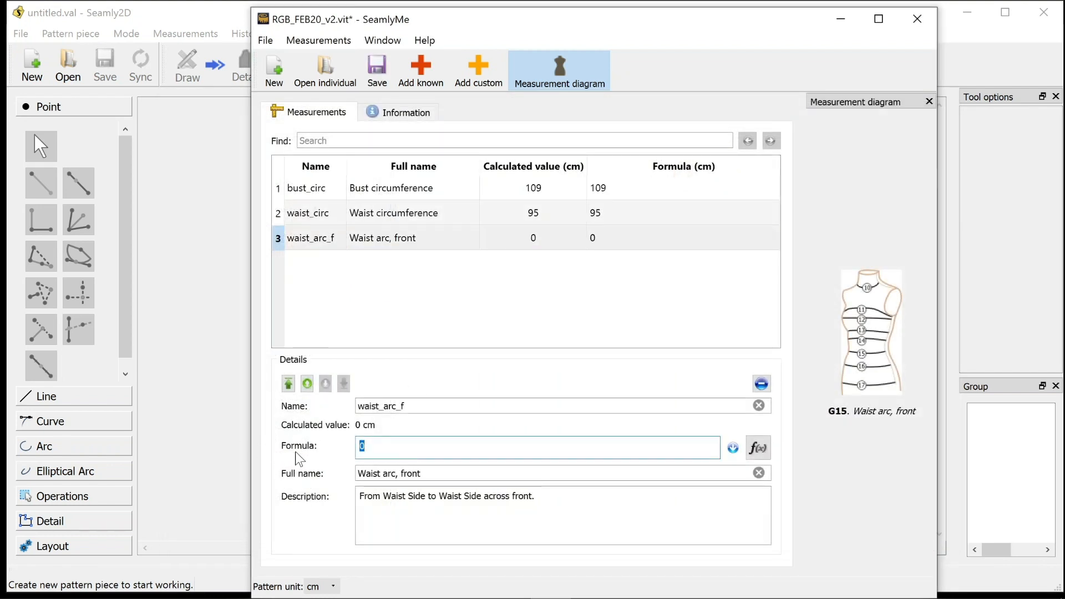
- Set the formula of waist_arc_f to 57 cm and save the measurement file
type("57")
left_click(379, 61)
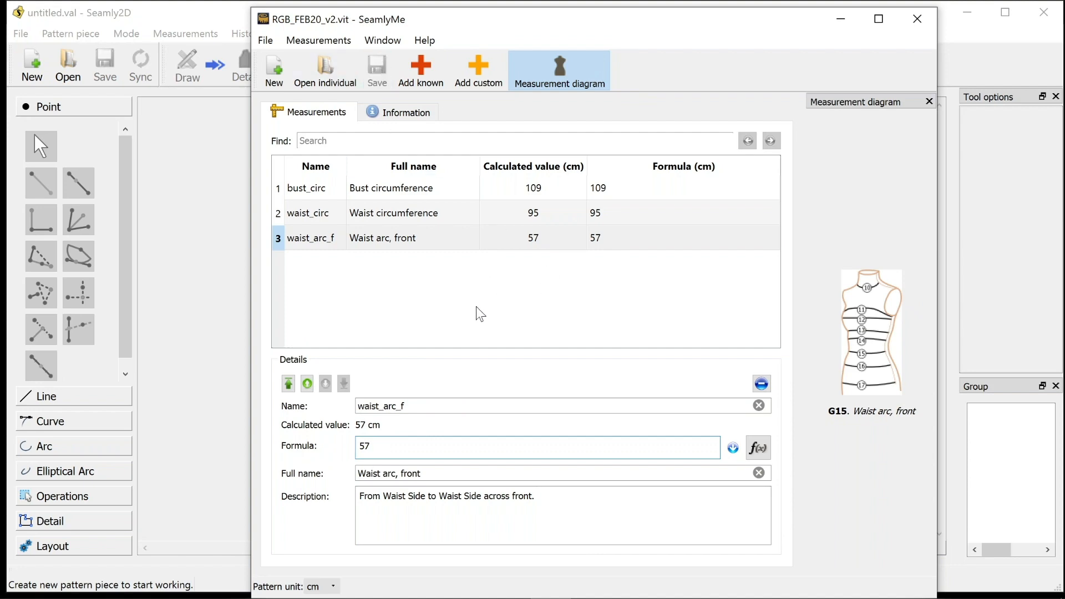
- Add the known measurement G31 waist_arc_b to the measurement file and select the waist_circ entry in the list
left_click(424, 72)
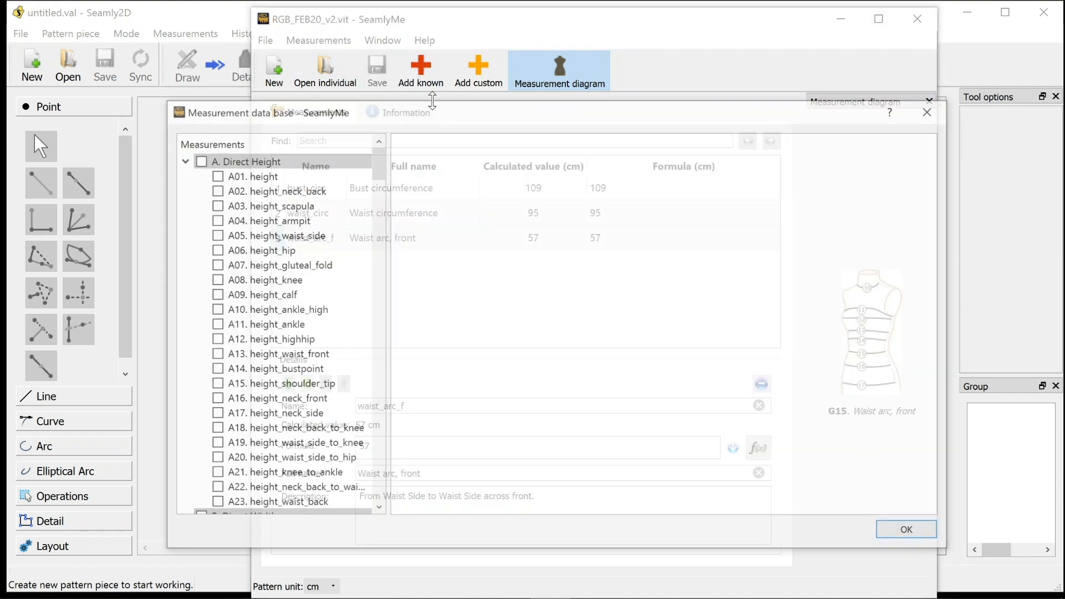
scroll(277, 341, "down", 7)
scroll(270, 346, "down", 18)
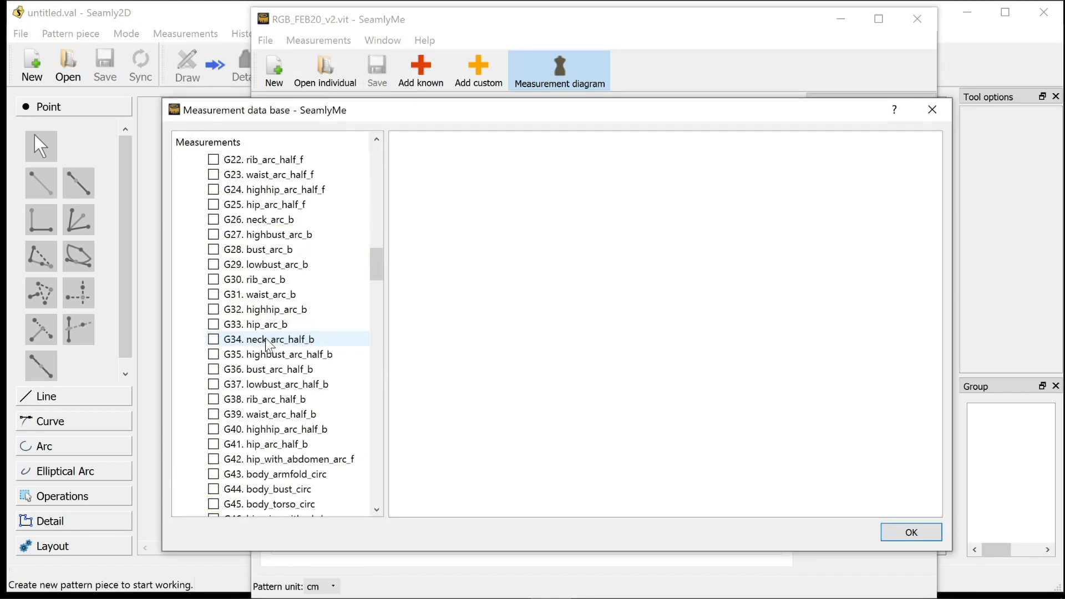
scroll(320, 315, "up", 4)
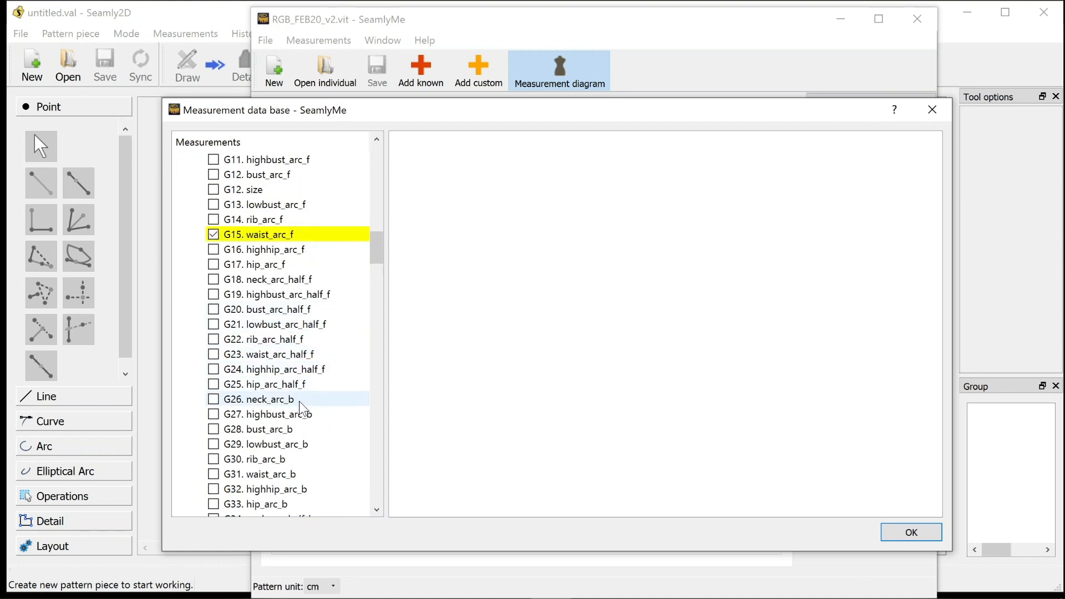
left_click(308, 475)
left_click(214, 474)
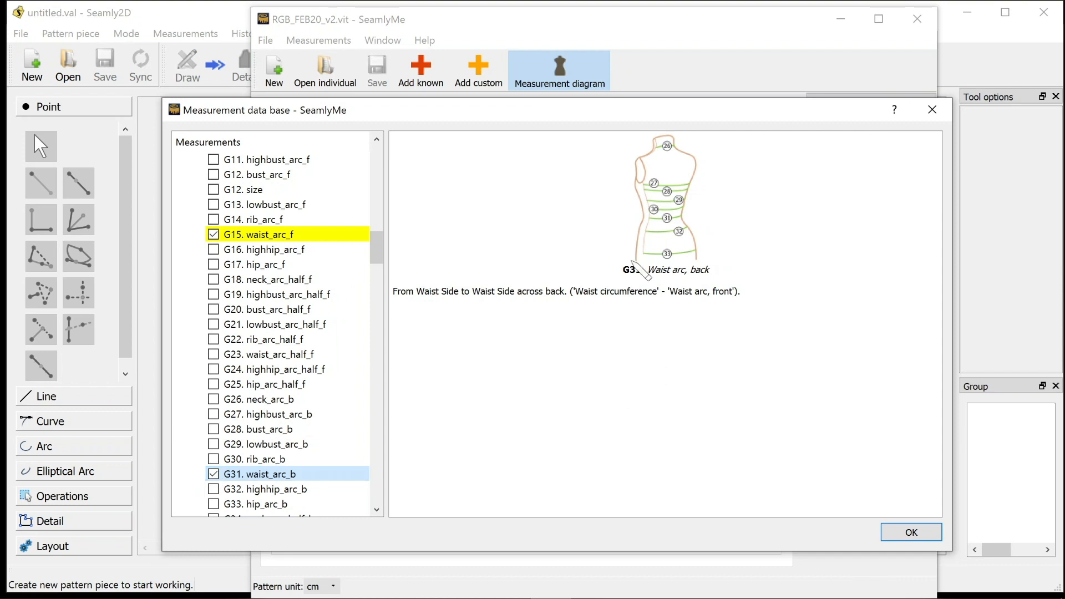
left_click(920, 529)
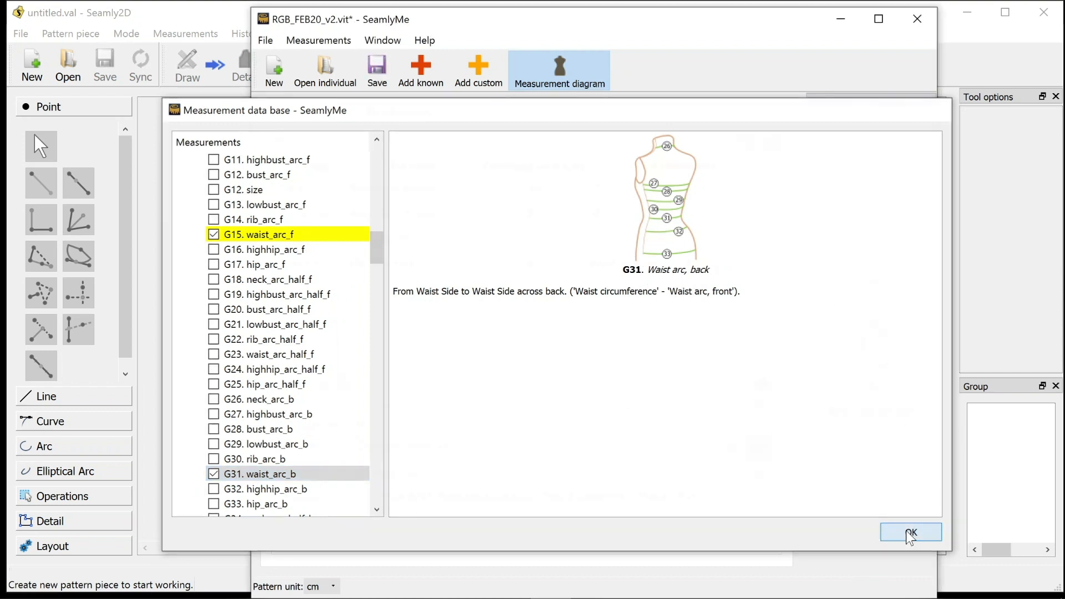
left_click(424, 216)
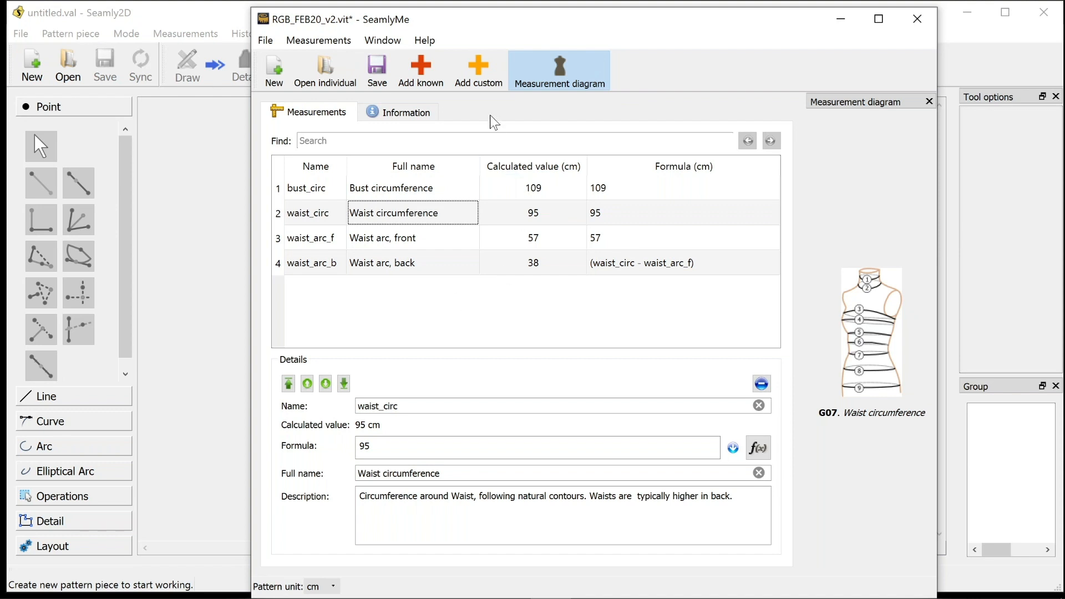
- Add a custom measurement directly after waist_circ in the list and name it inch
left_click(481, 72)
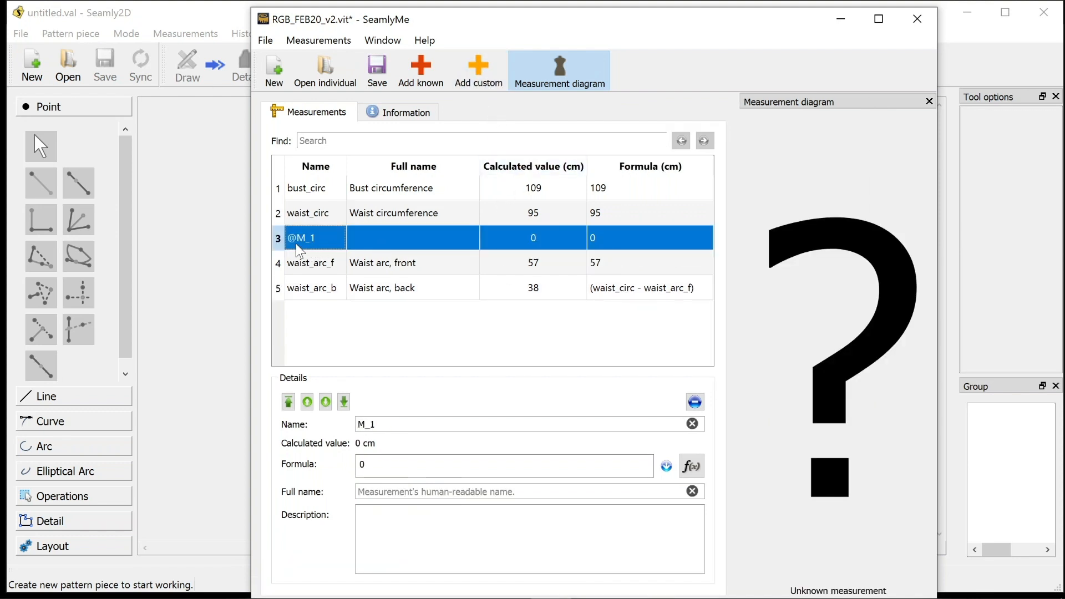
double_click(399, 424)
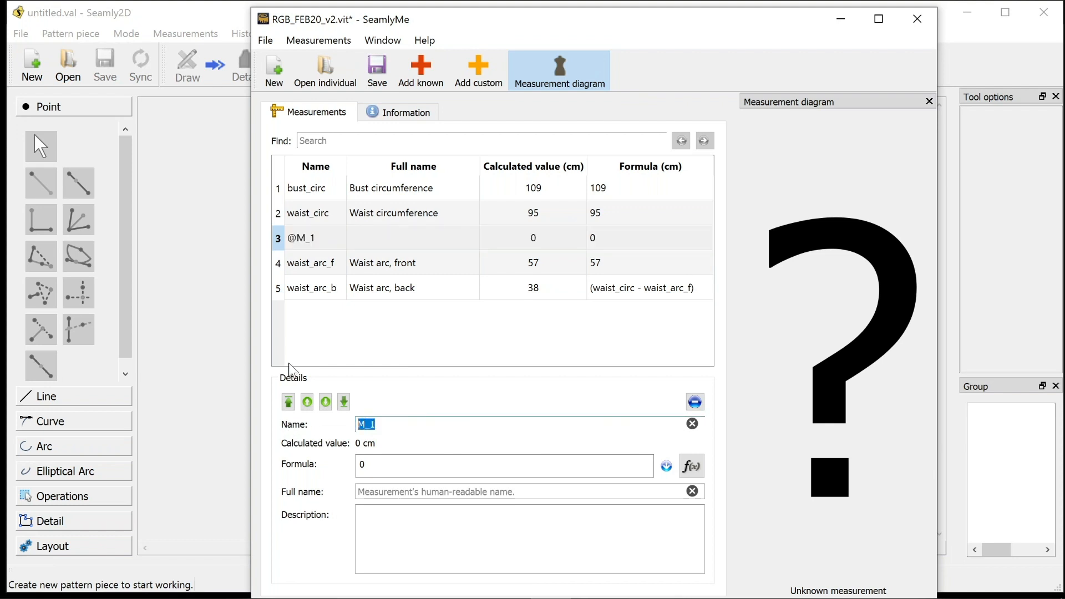
type("inch")
key("Tab")
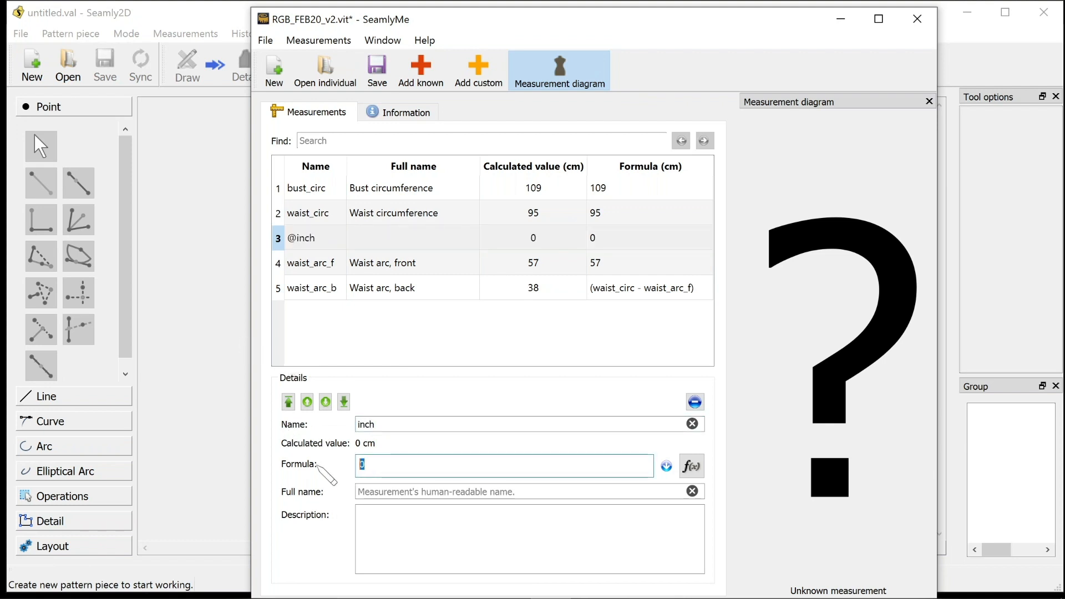
- Set the formula of the custom inch measurement to 2.54 cm and save the measurement file
type("2.54")
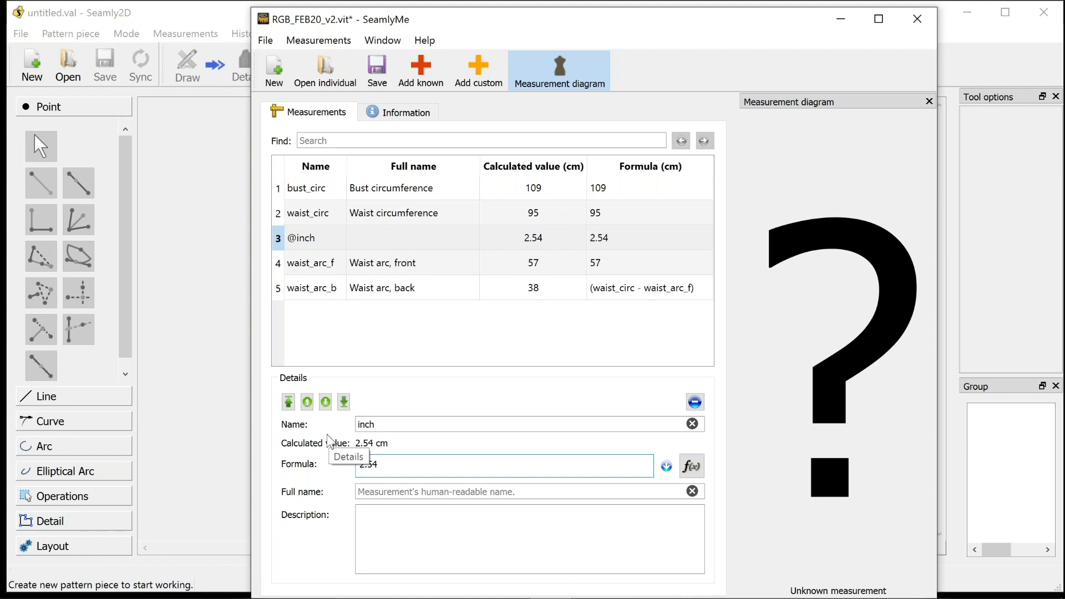
left_click(394, 303)
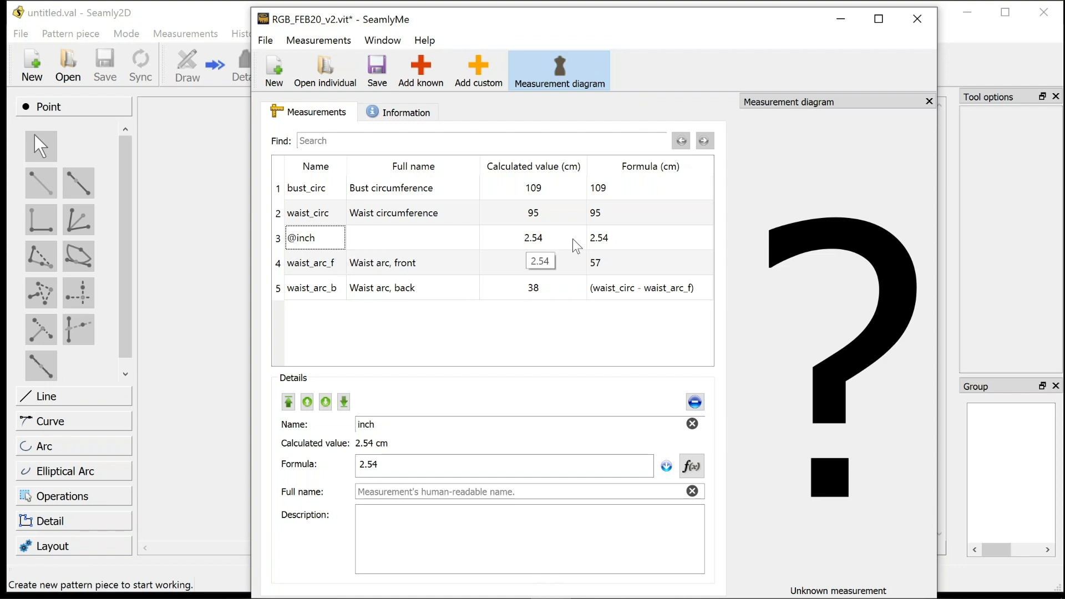
key("ctrl+s")
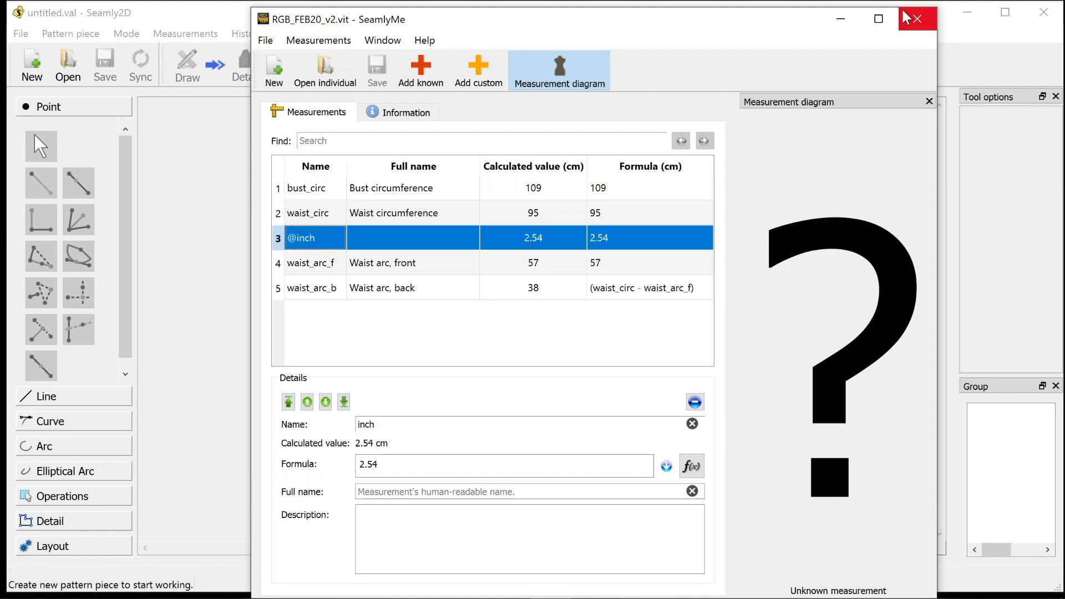